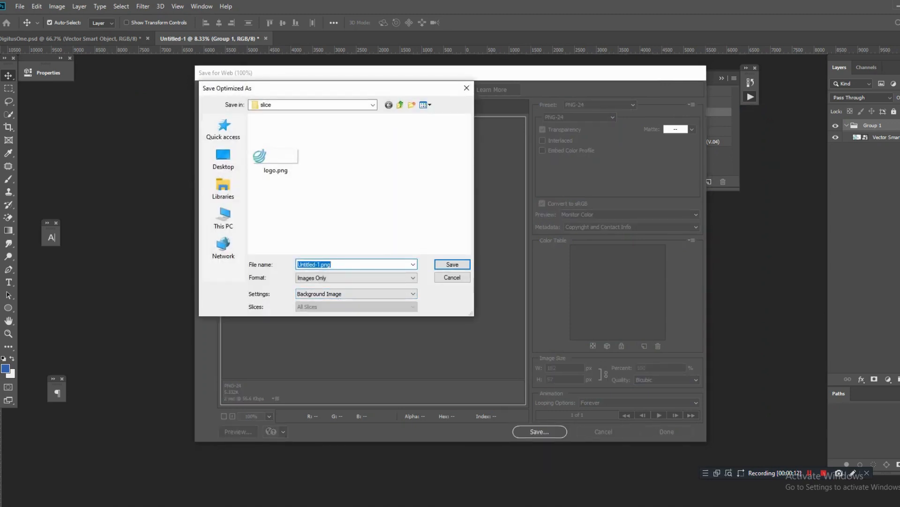
# Save the optimized header logo into the slice folder as logo.png, replacing the existing file.
pyautogui.click(276, 147)
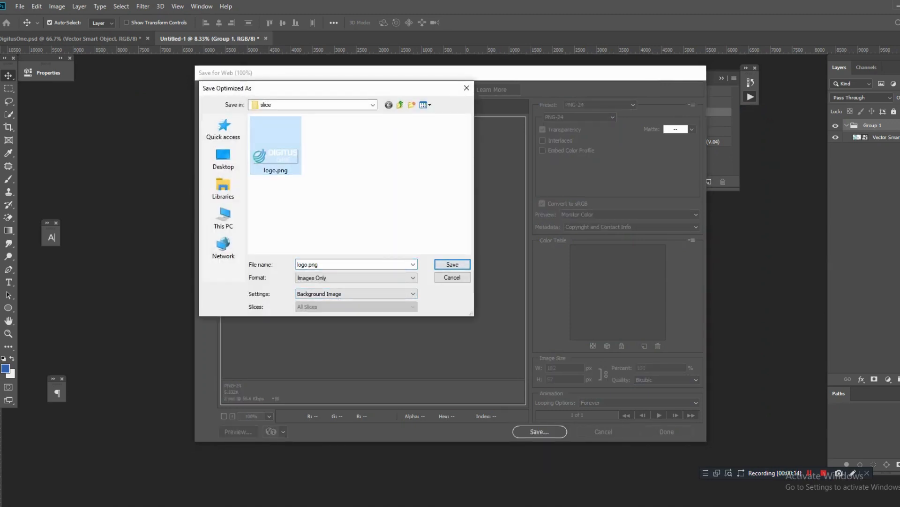
pyautogui.press('Return')
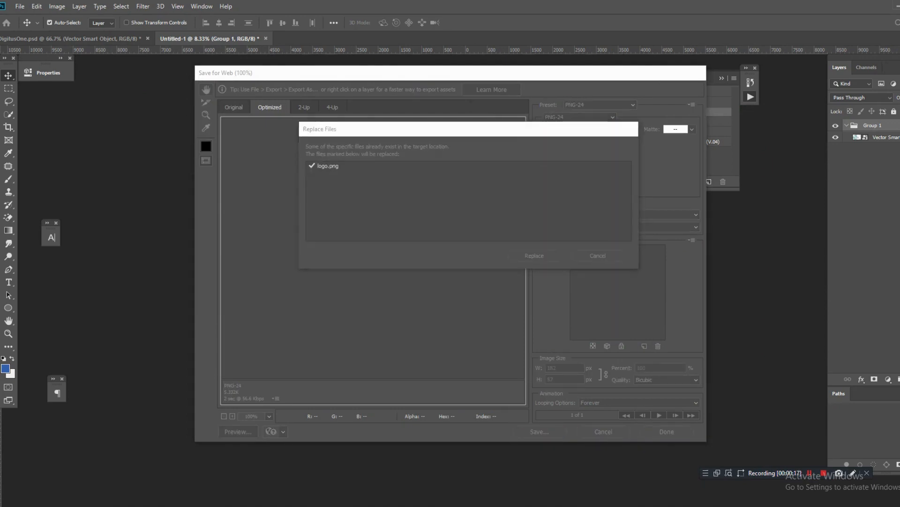
pyautogui.press('Return')
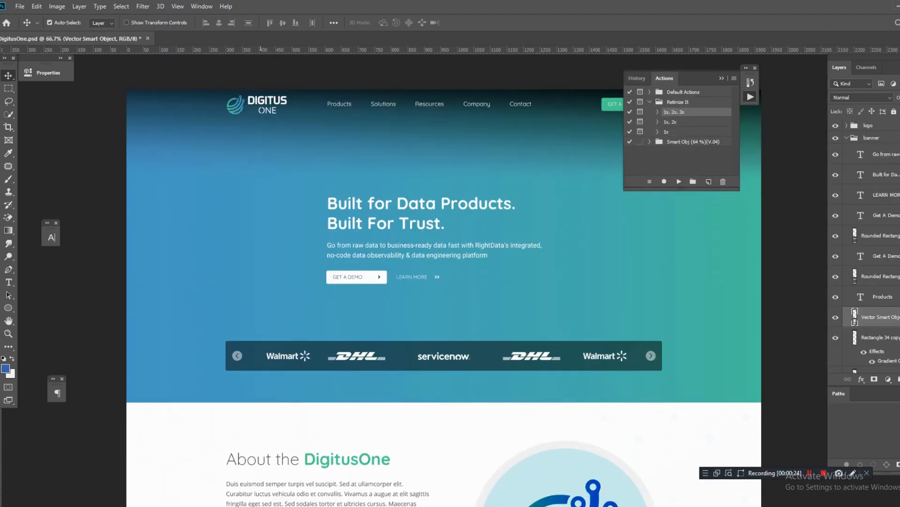
# Select the first Walmart logo layer in the banner strip and run the Retinize It "1x, 2x, 3x" action on it.
pyautogui.hotkey('ctrl', '+')
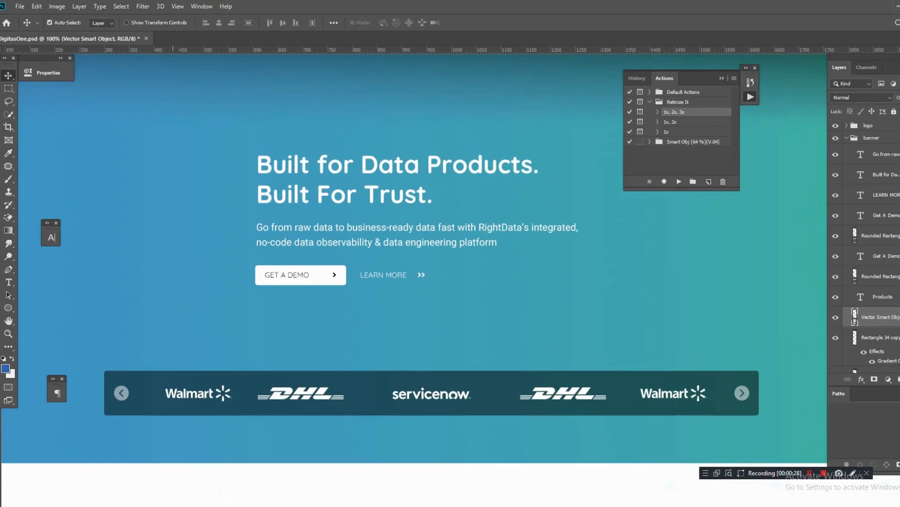
pyautogui.click(173, 395)
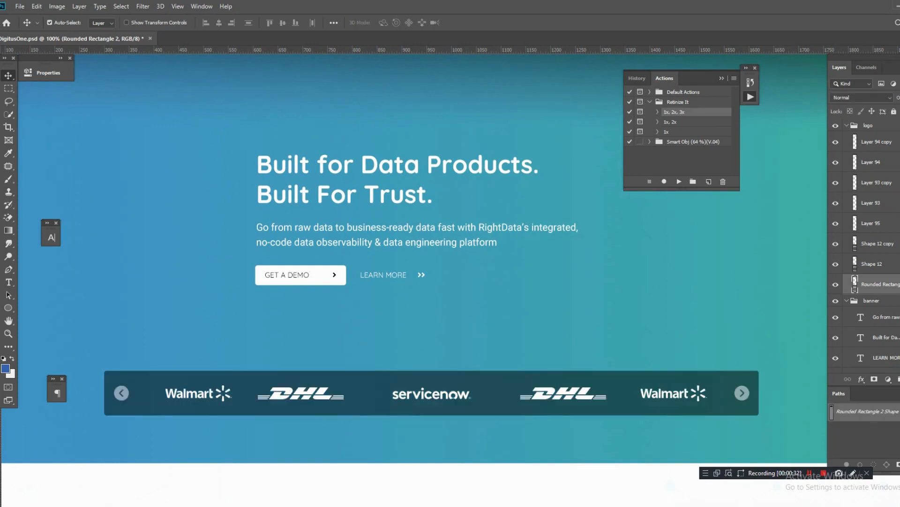
pyautogui.click(206, 394)
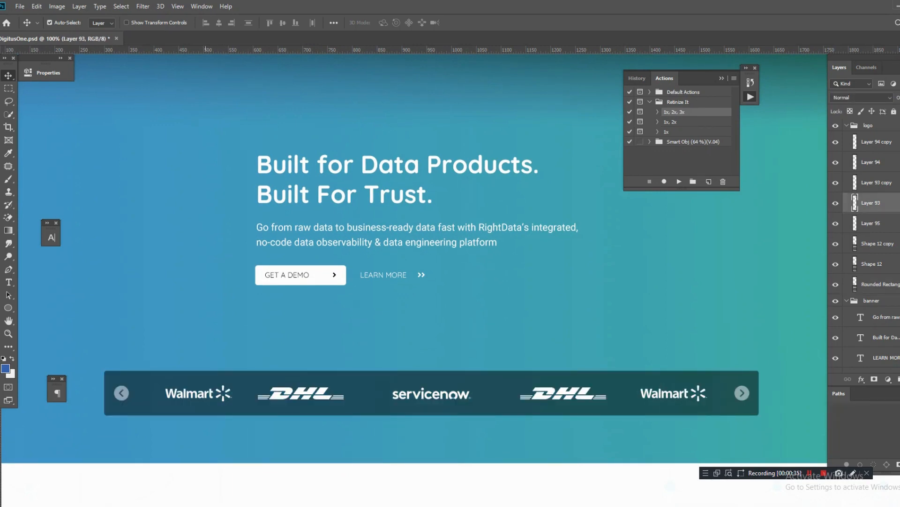
pyautogui.click(836, 204)
pyautogui.click(836, 203)
pyautogui.click(679, 181)
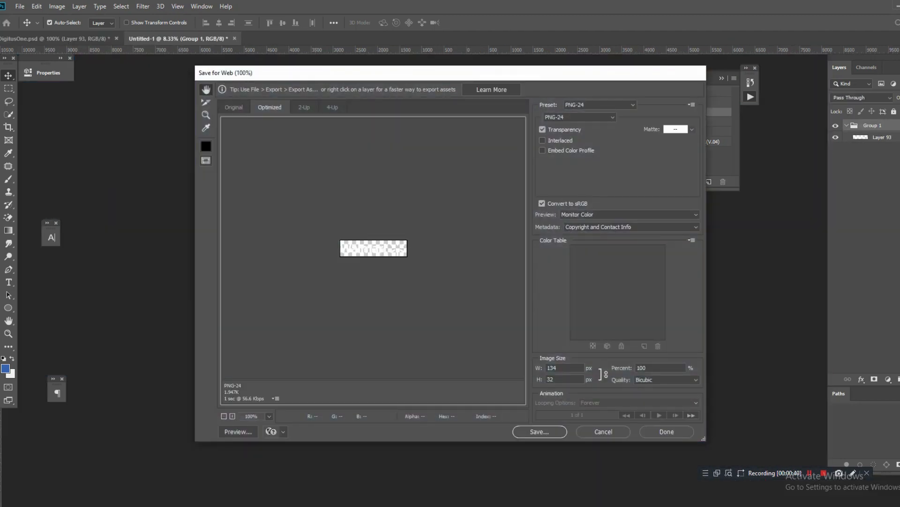
# Save the Walmart logo as a PNG named logo-1 in the slice folder.
pyautogui.click(539, 432)
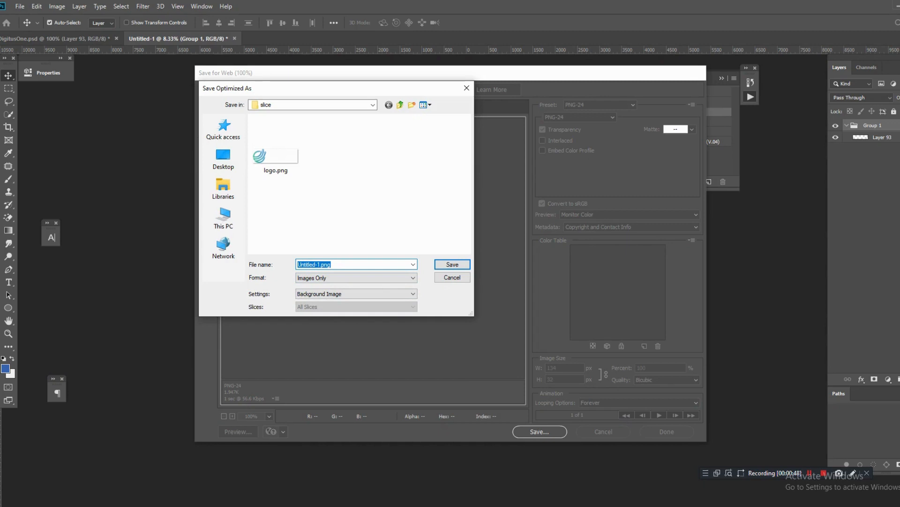
pyautogui.write('log')
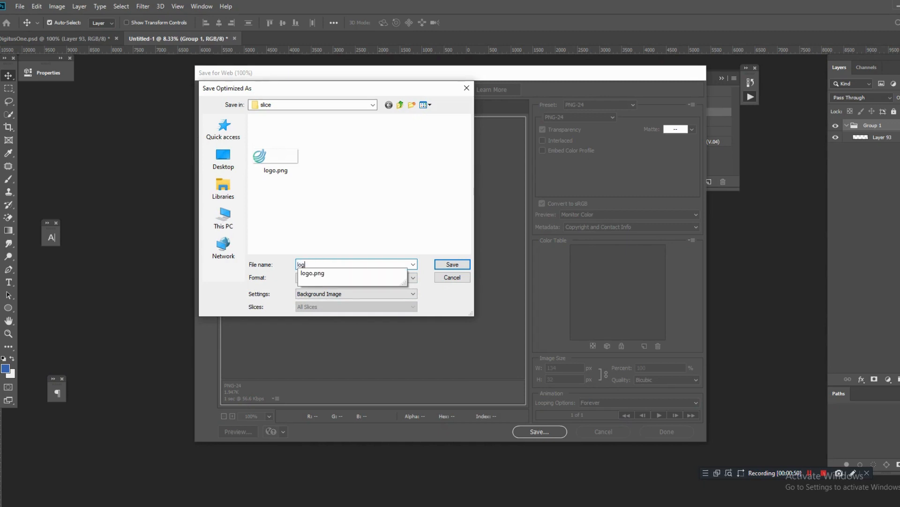
pyautogui.write('o-1')
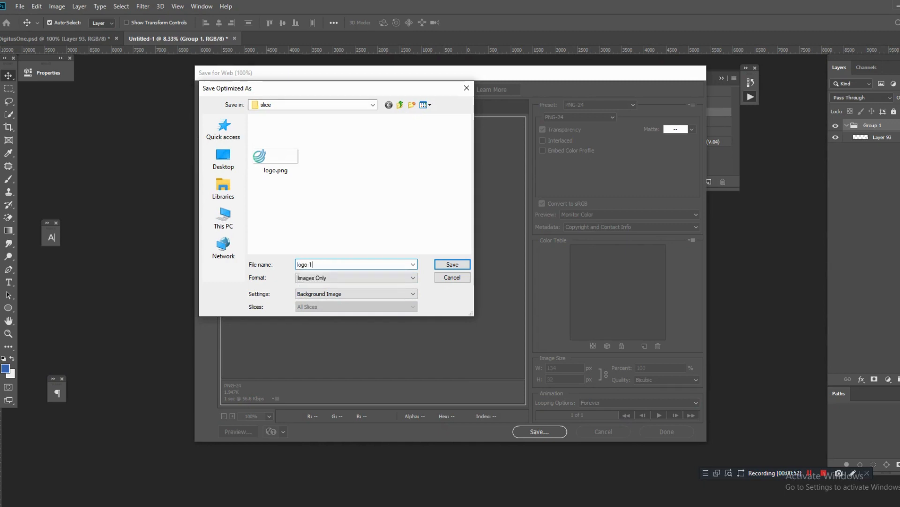
pyautogui.hotkey('ctrl', 'a')
pyautogui.press('Right')
pyautogui.click(452, 265)
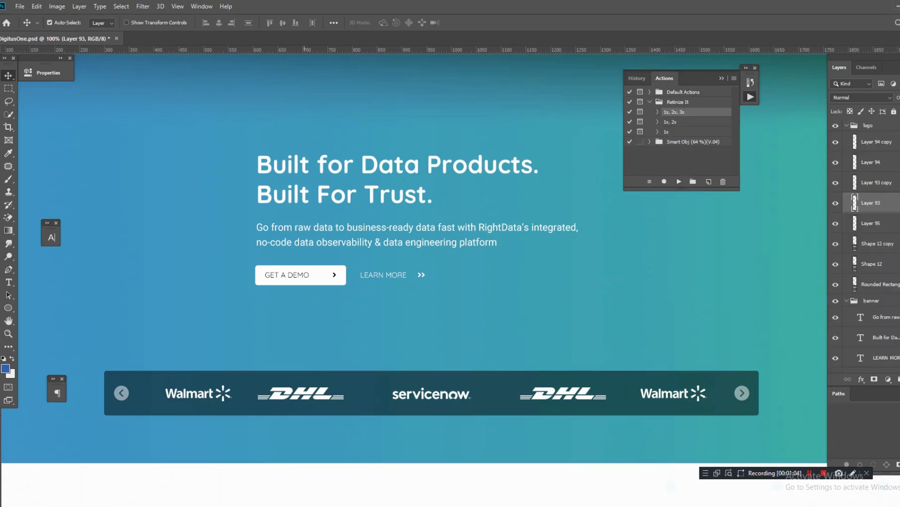
# Run the Retinize It "1x, 2x, 3x" action on the first DHL logo layer in the banner strip.
pyautogui.click(303, 393)
pyautogui.click(679, 182)
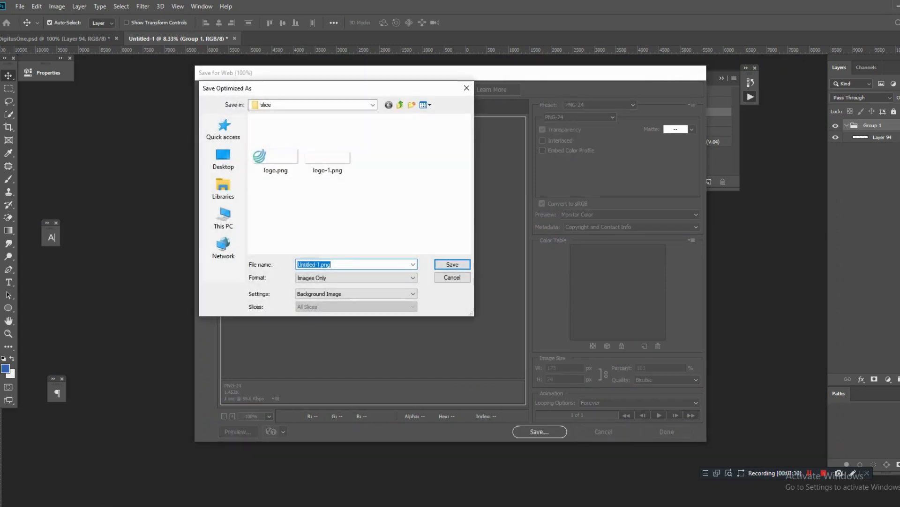
pyautogui.hotkey('ctrl', 'v')
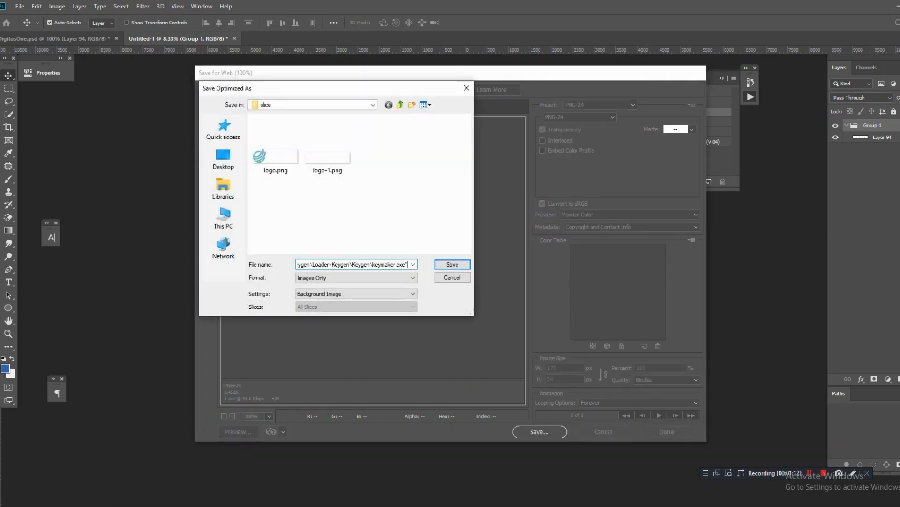
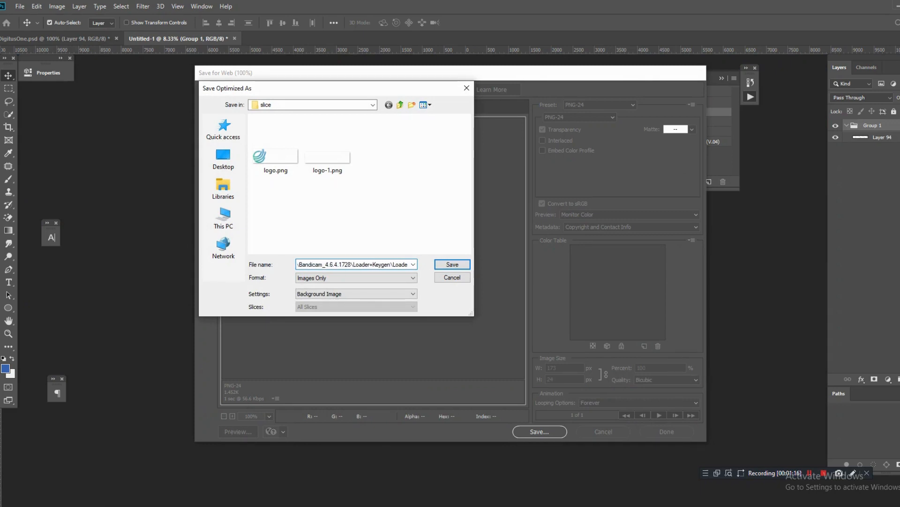
pyautogui.hotkey('ctrl', 'a')
pyautogui.press('BackSpace')
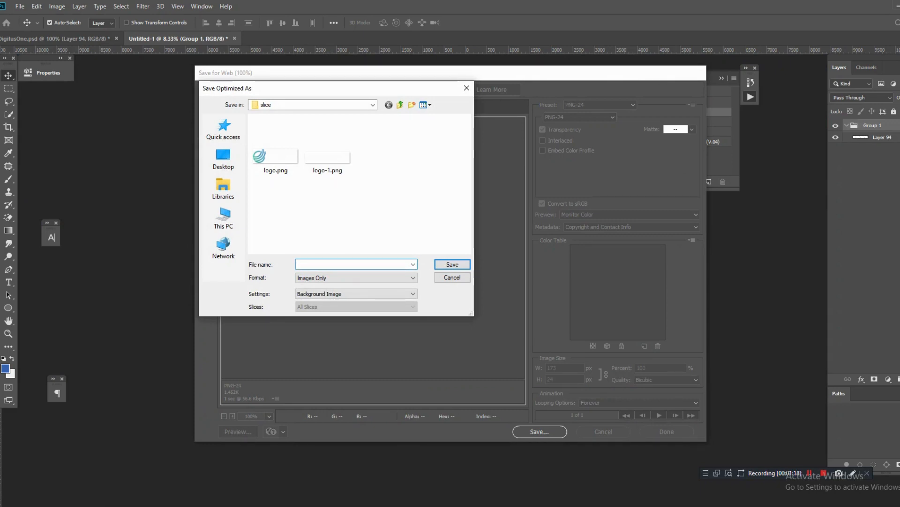
# Save the DHL logo as a PNG named logo-2 in the slice folder, basing the name on logo-1.png.
pyautogui.click(327, 157)
pyautogui.click(329, 265)
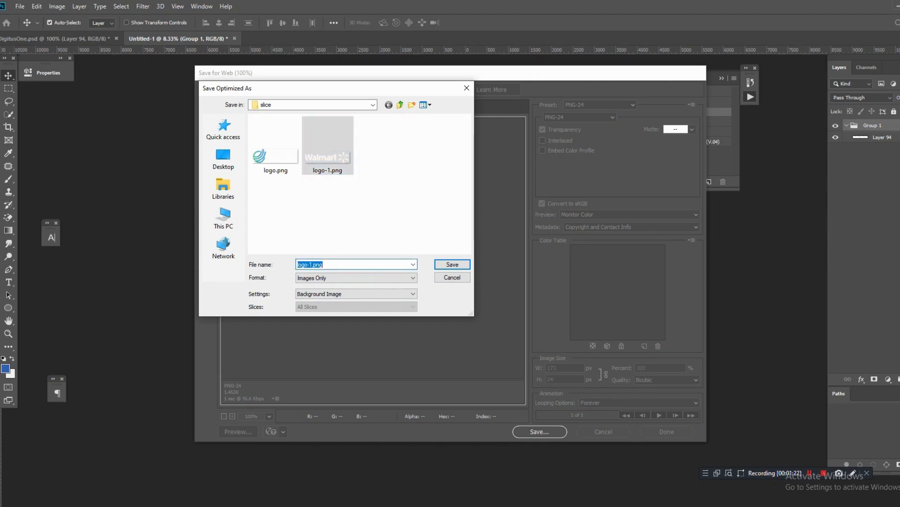
pyautogui.press('Right')
pyautogui.press('BackSpace')
pyautogui.press('BackSpace')
pyautogui.press('BackSpace')
pyautogui.press('BackSpace')
pyautogui.press('BackSpace')
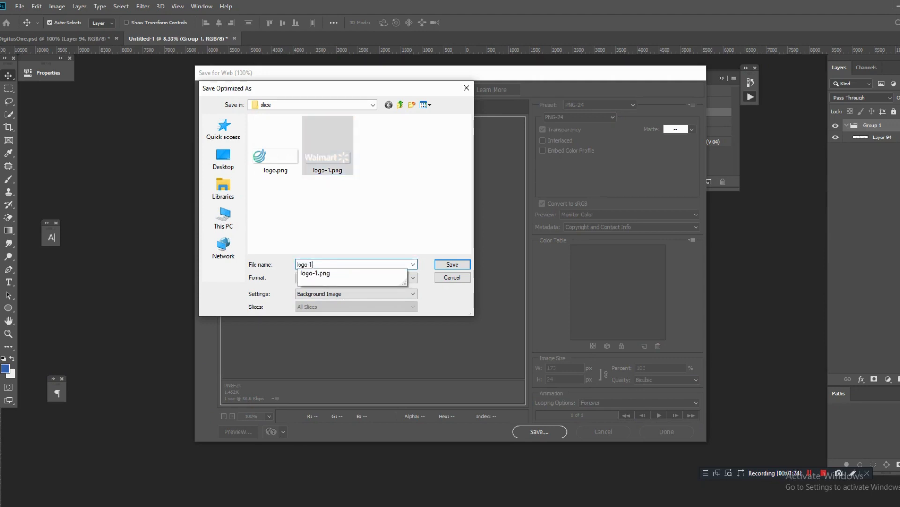
pyautogui.write('2')
pyautogui.press('Return')
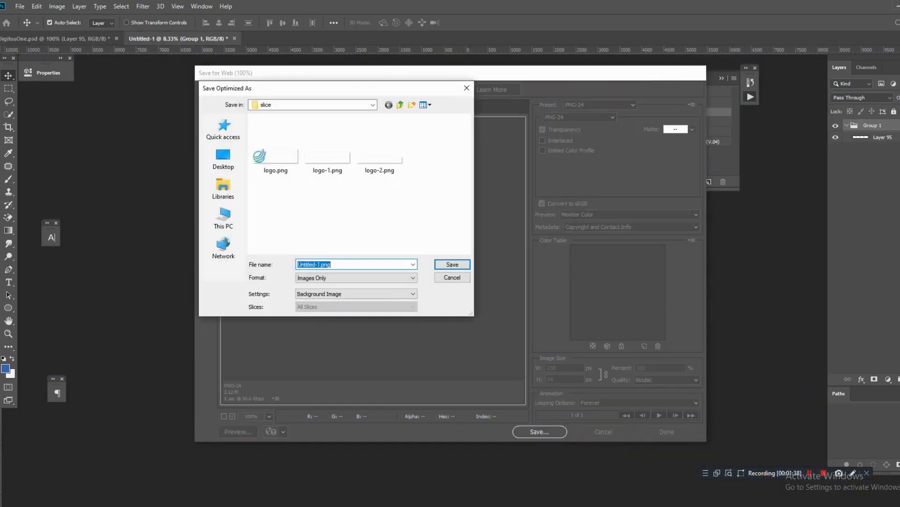
# Save the servicenow logo as logo-3 in the slice folder and close the export of its larger version.
pyautogui.write('logo-1.png')
pyautogui.press('BackSpace')
pyautogui.press('BackSpace')
pyautogui.press('BackSpace')
pyautogui.press('BackSpace')
pyautogui.write('3')
pyautogui.hotkey('ctrl', 'a')
pyautogui.press('Return')
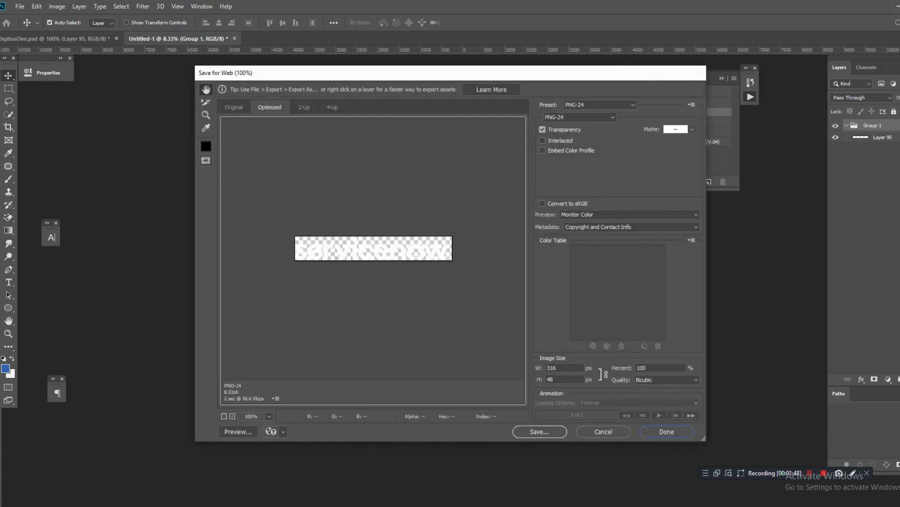
pyautogui.click(668, 432)
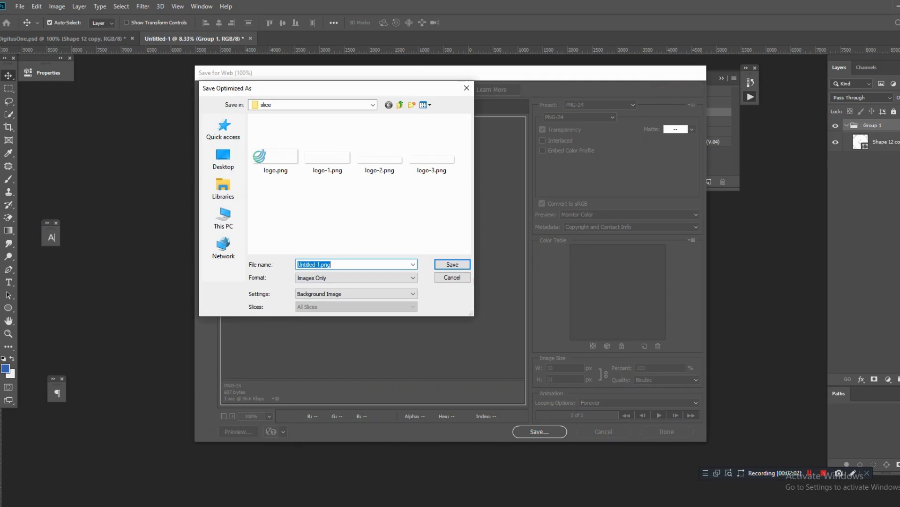
# Save the logo strip's left arrow icon as a PNG named arrow-left in the slice folder.
pyautogui.write('m')
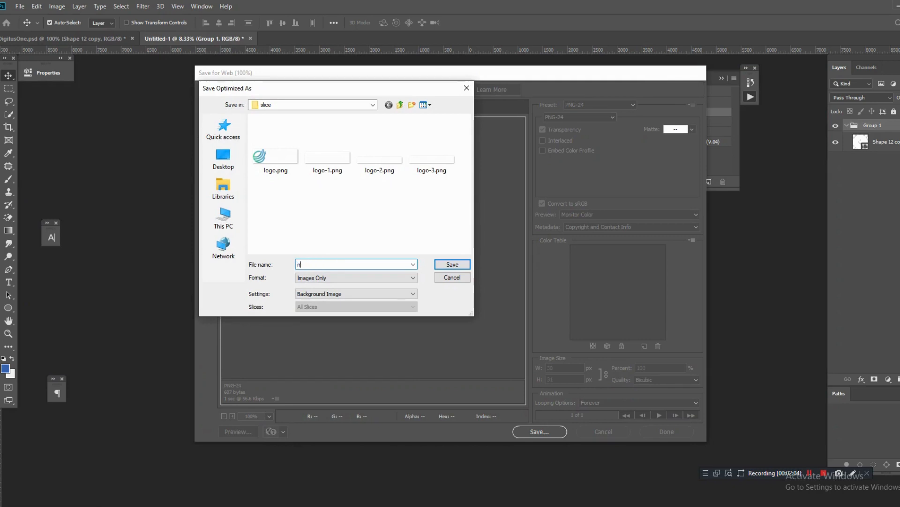
pyautogui.press('BackSpace')
pyautogui.write('arrow left')
pyautogui.press('Return')
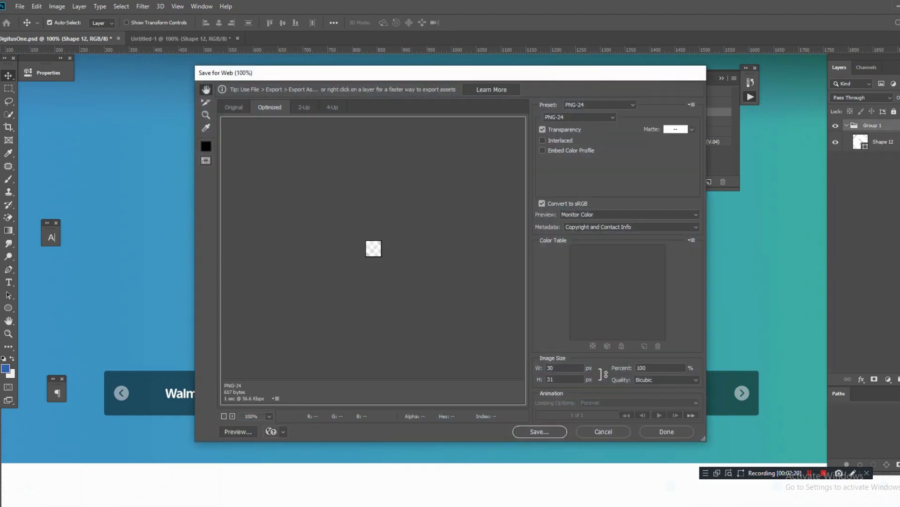
# Save the logo strip's other arrow icon as a PNG named "right arrow" in the slice folder.
pyautogui.write('r')
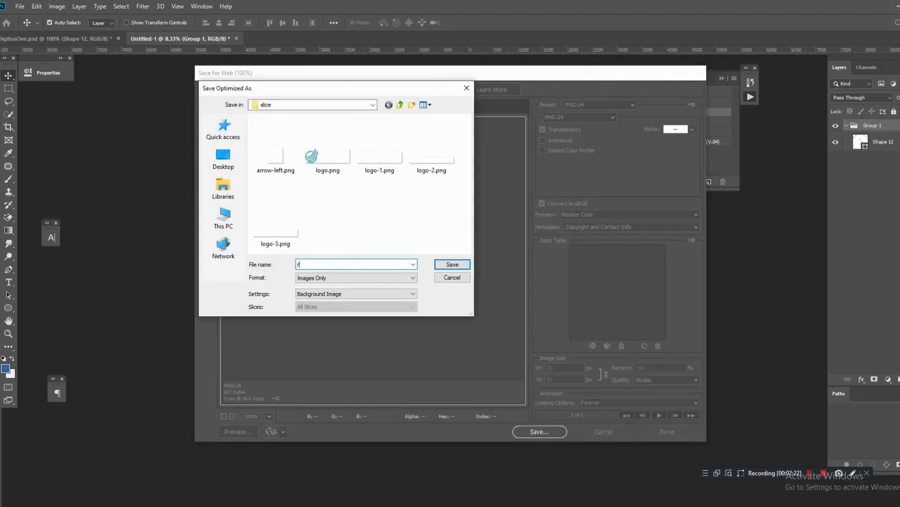
pyautogui.write('ight arrow')
pyautogui.press('Return')
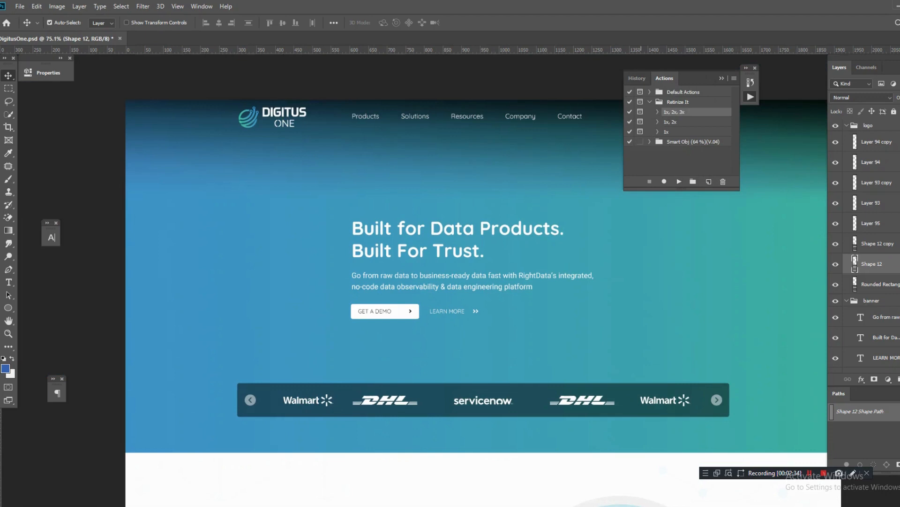
# Select the light blue circle layer of the About the DigitusOne emblem and check it by switching its visibility off and on.
pyautogui.hotkey('ctrl', '-')
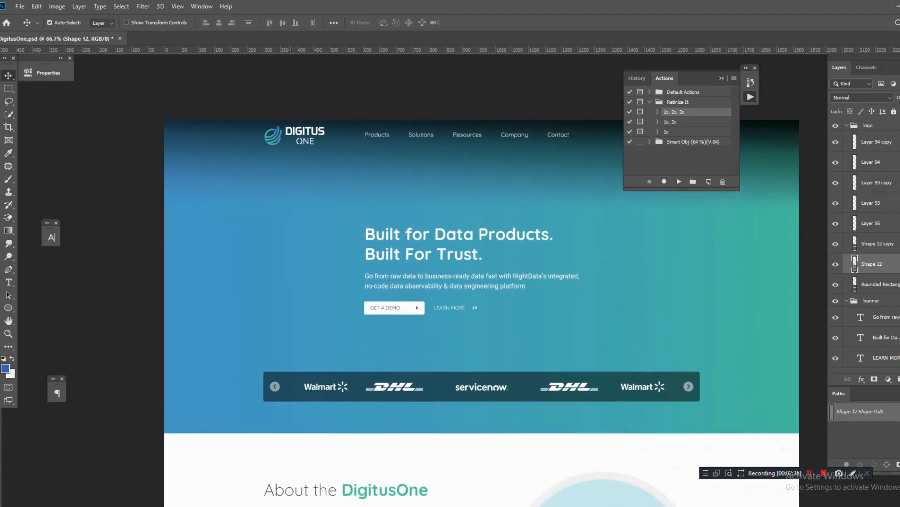
pyautogui.press('h')
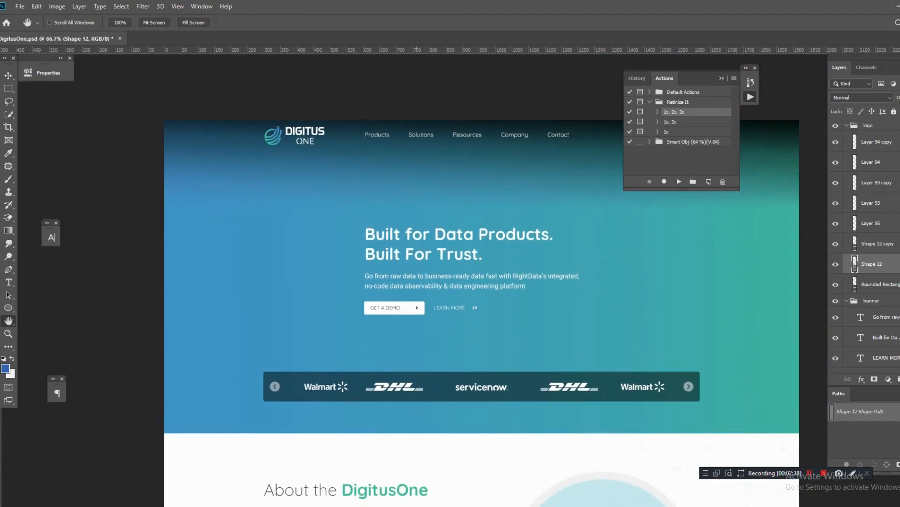
pyautogui.moveTo(416, 403); pyautogui.dragTo(343, 111)
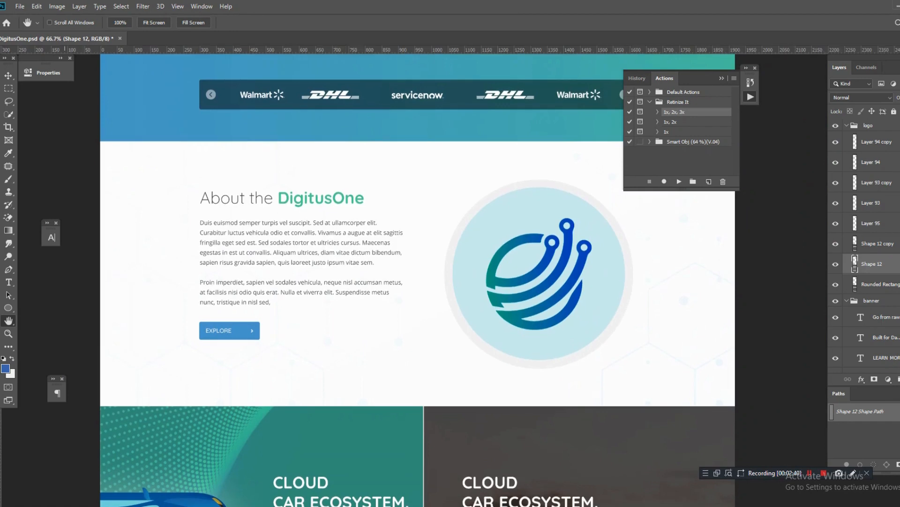
pyautogui.press('v')
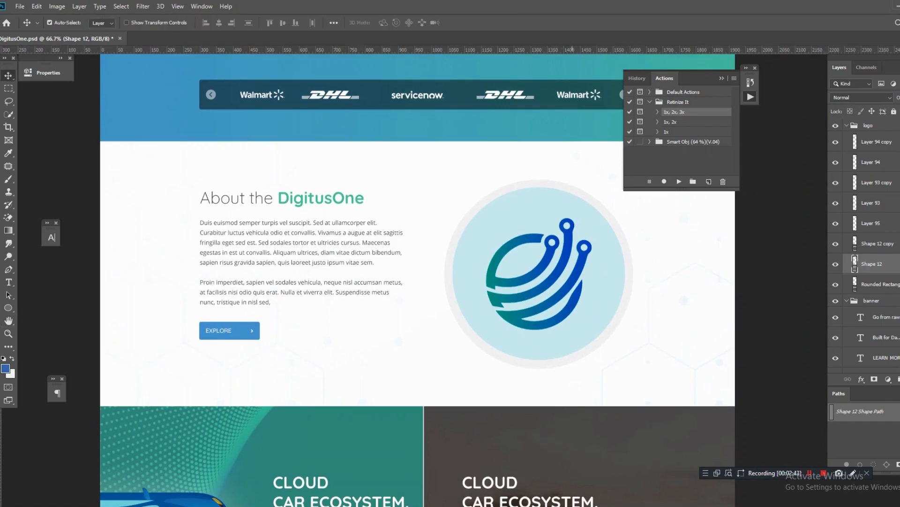
pyautogui.click(566, 269)
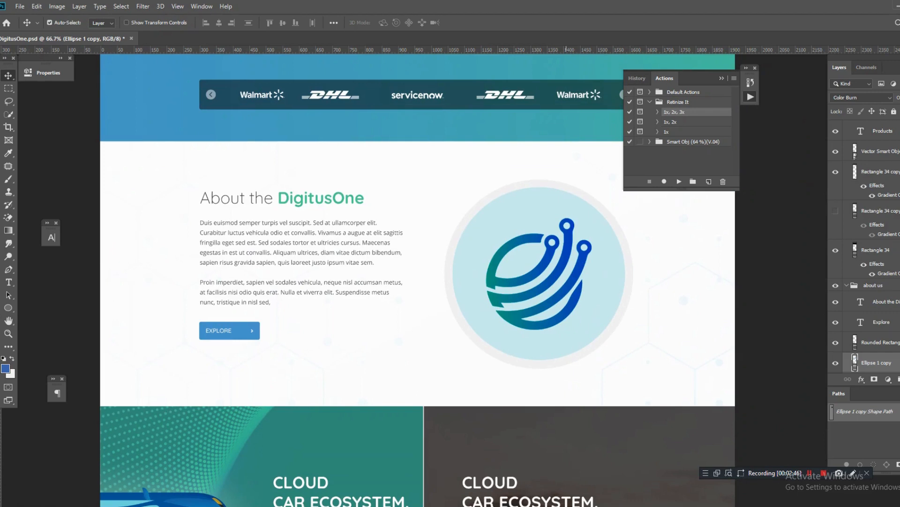
pyautogui.scroll(-2, 865, 244)
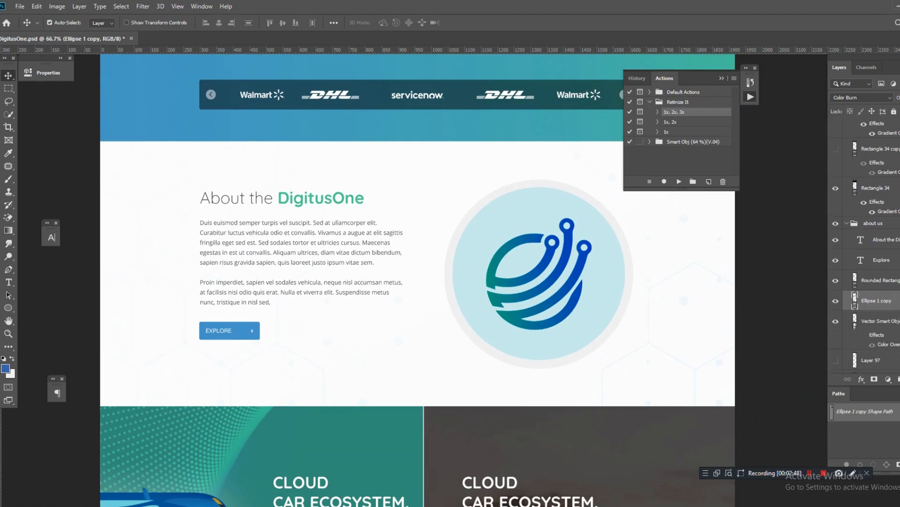
pyautogui.click(836, 301)
pyautogui.click(835, 300)
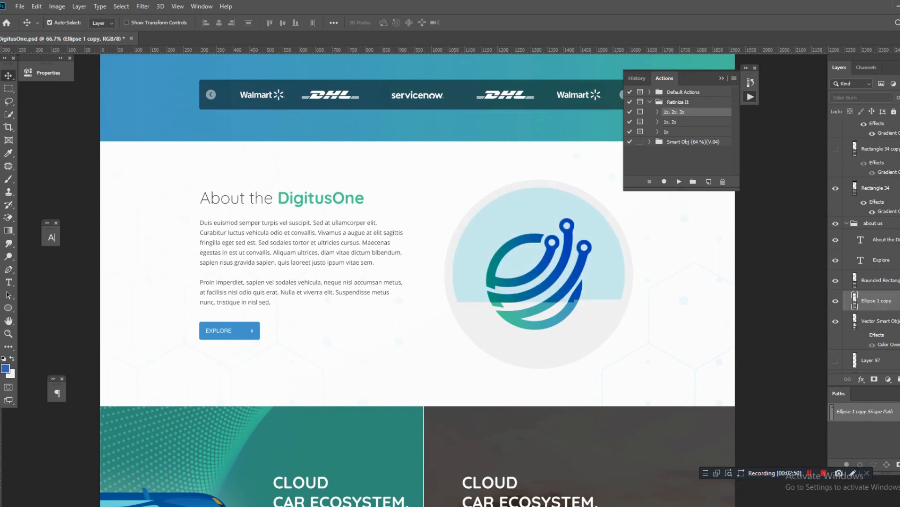
# Add the emblem's vector logo and Ellipse 1 ring layers to the selection and run the Retinize It "1x, 2x, 3x" action.
pyautogui.scroll(-2, 866, 244)
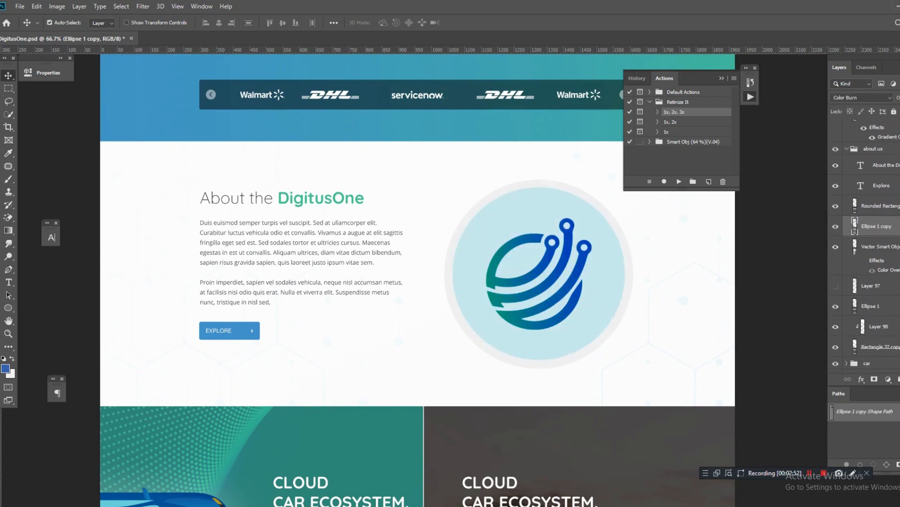
pyautogui.click(836, 247)
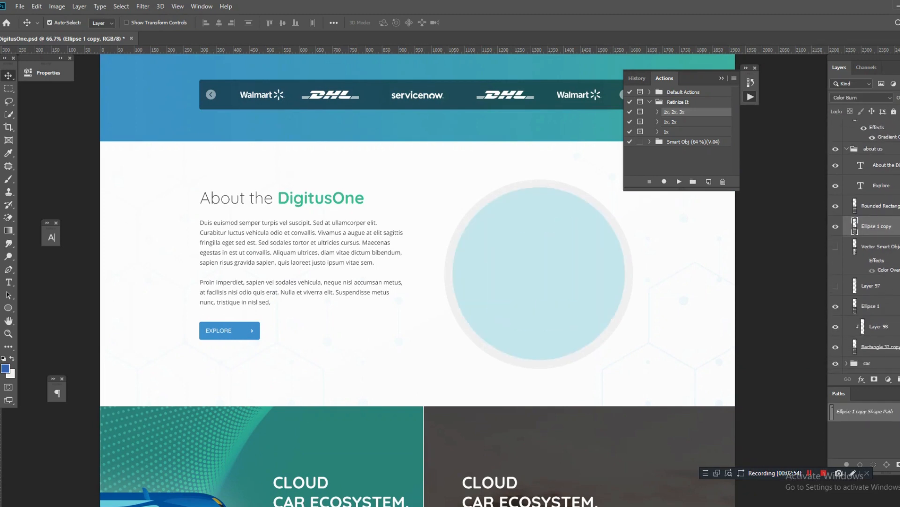
pyautogui.click(836, 247)
pyautogui.keyDown('ctrl'); pyautogui.click(878, 247); pyautogui.keyUp('ctrl')
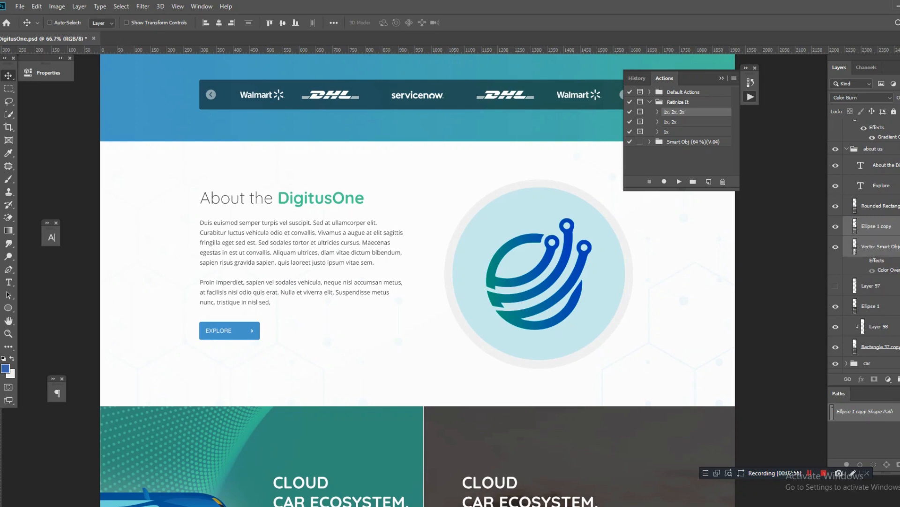
pyautogui.click(836, 307)
pyautogui.click(836, 306)
pyautogui.keyDown('ctrl'); pyautogui.click(873, 306); pyautogui.keyUp('ctrl')
pyautogui.click(679, 181)
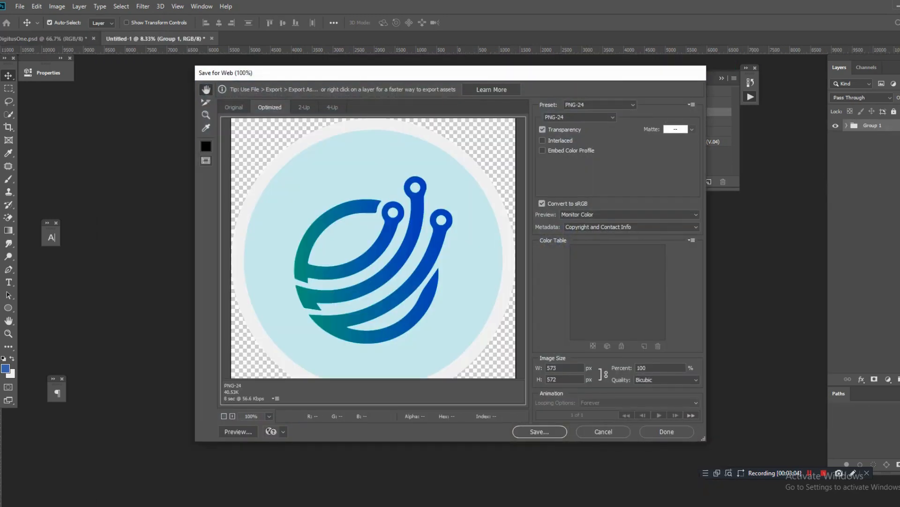
# Save the About the DigitusOne emblem as a PNG named "rigght-logo" in the slice folder.
pyautogui.press('Return')
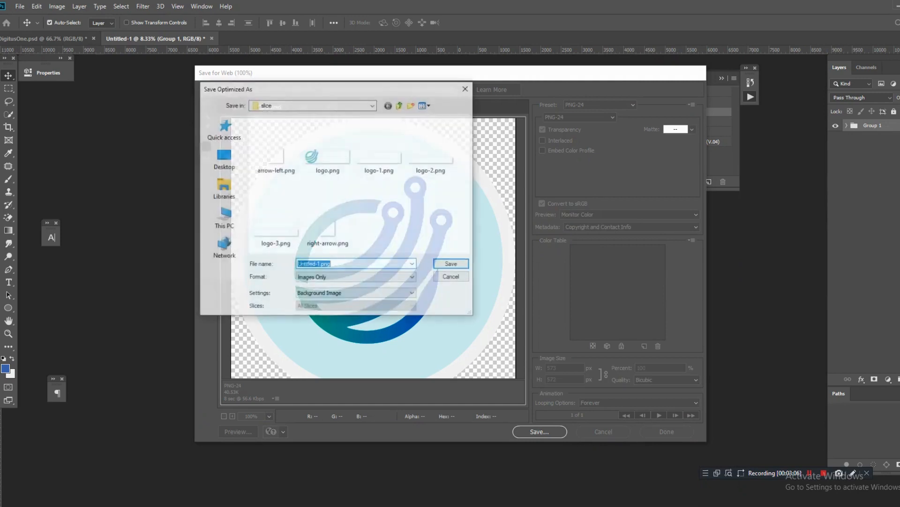
pyautogui.write('rightg')
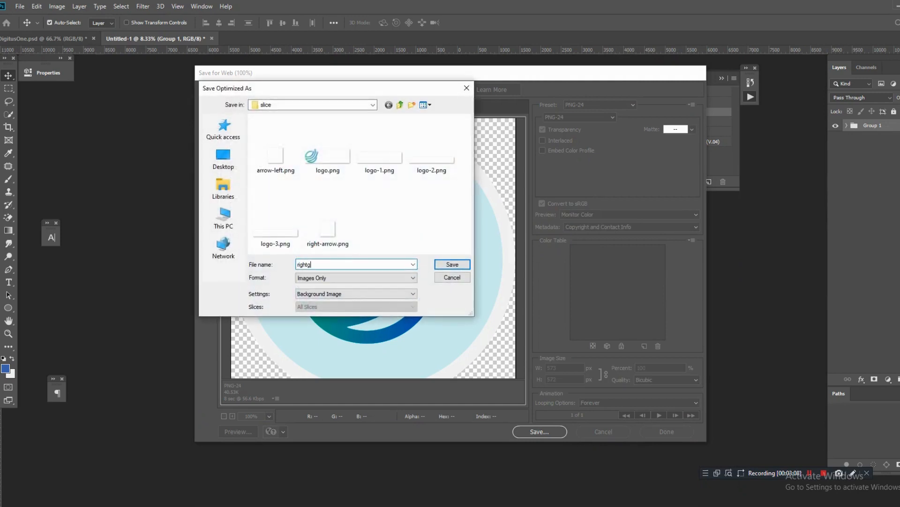
pyautogui.press('BackSpace')
pyautogui.press('BackSpace')
pyautogui.press('BackSpace')
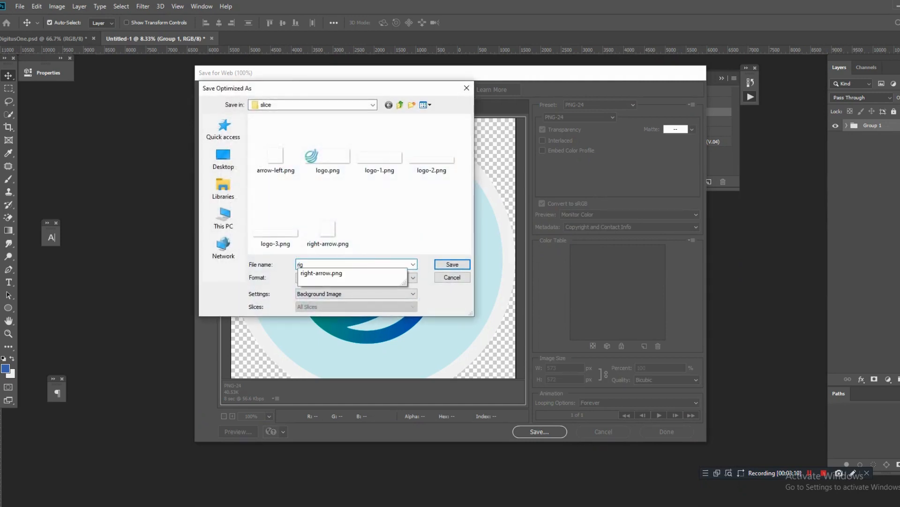
pyautogui.write('ght-')
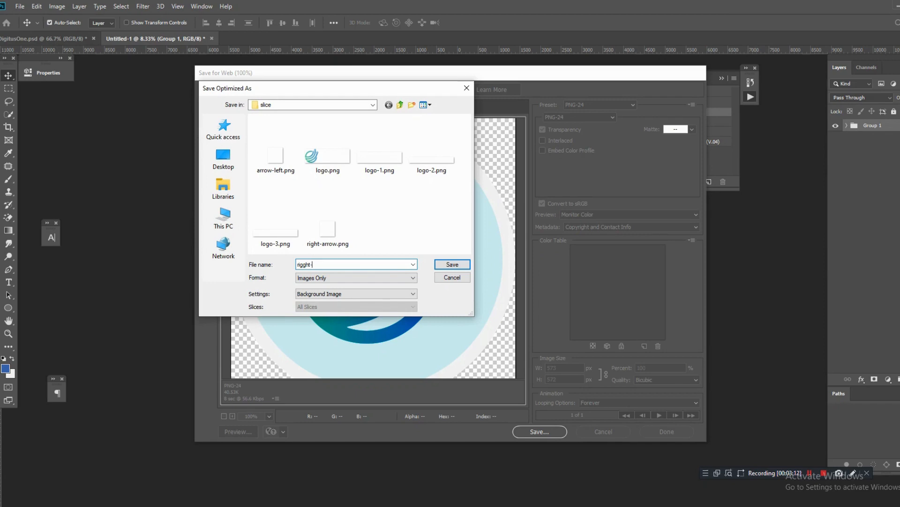
pyautogui.write('logo')
pyautogui.press('Return')
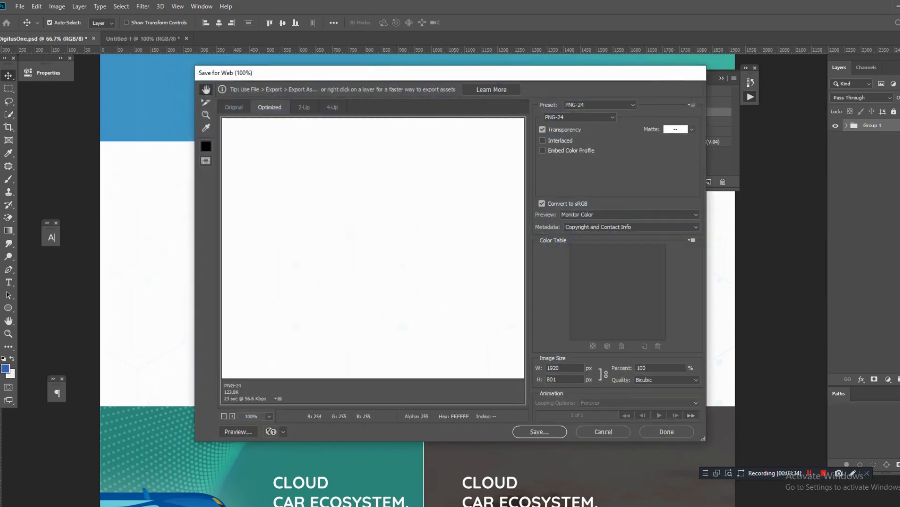
# Switch the white hexagon-pattern background's export format to JPEG and save it as "about us bg" in the slice folder.
pyautogui.click(600, 105)
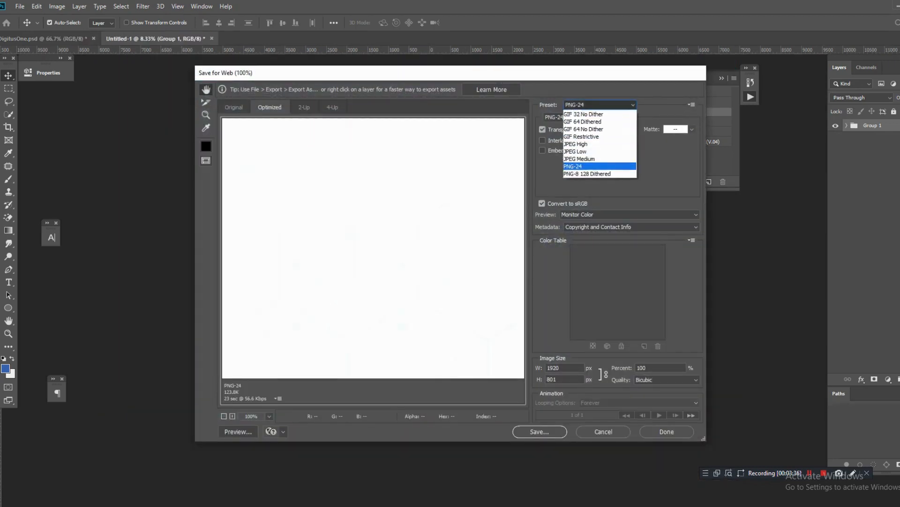
pyautogui.click(596, 105)
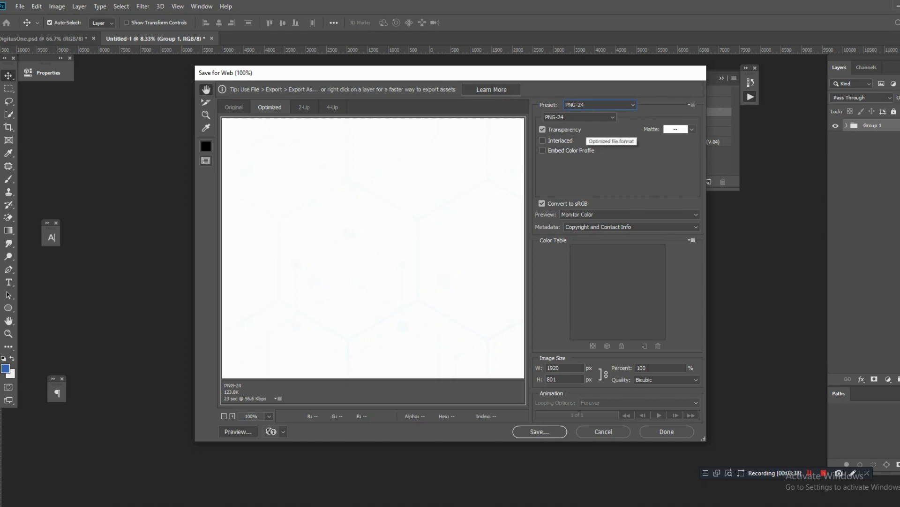
pyautogui.click(584, 117)
pyautogui.click(580, 133)
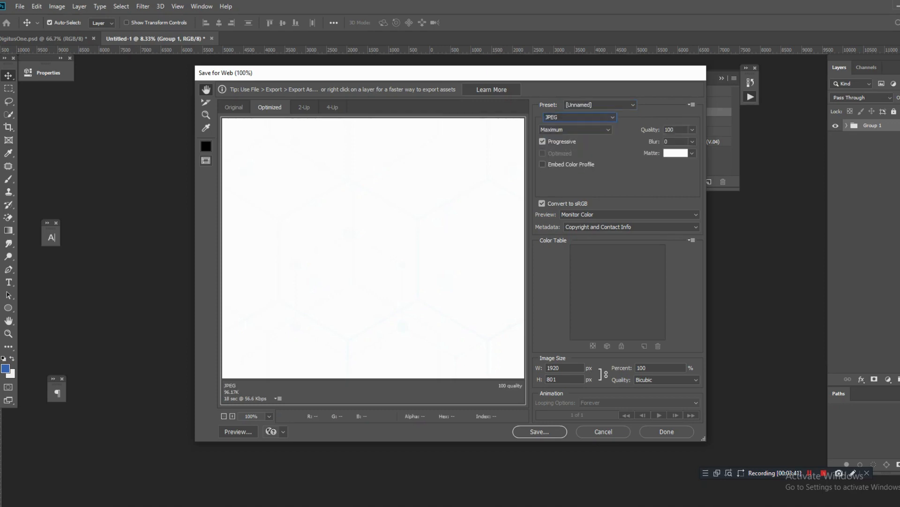
pyautogui.click(539, 431)
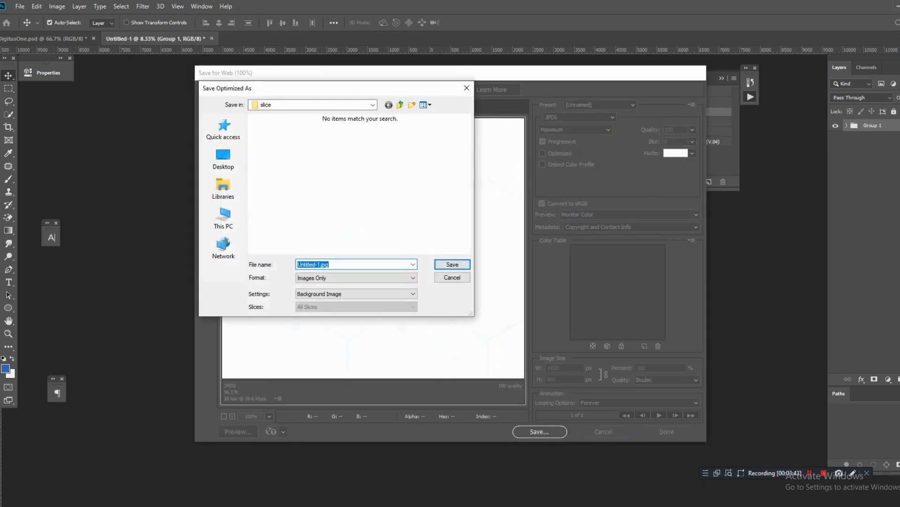
pyautogui.write('about us bg')
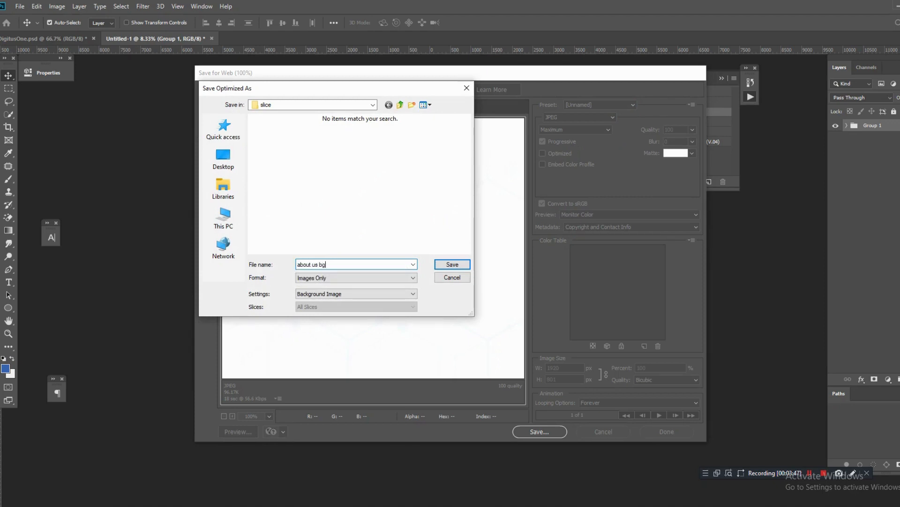
pyautogui.press('Return')
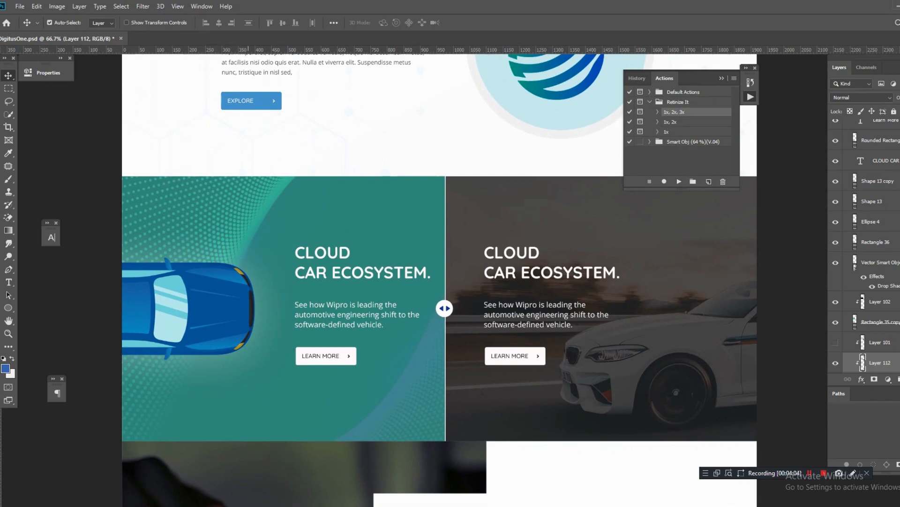
# Select Layer 102, check the teal panel's layers by toggling visibility, add Rectangle 35 copy and run the Retinize It "1x, 2x, 3x" action.
pyautogui.click(880, 301)
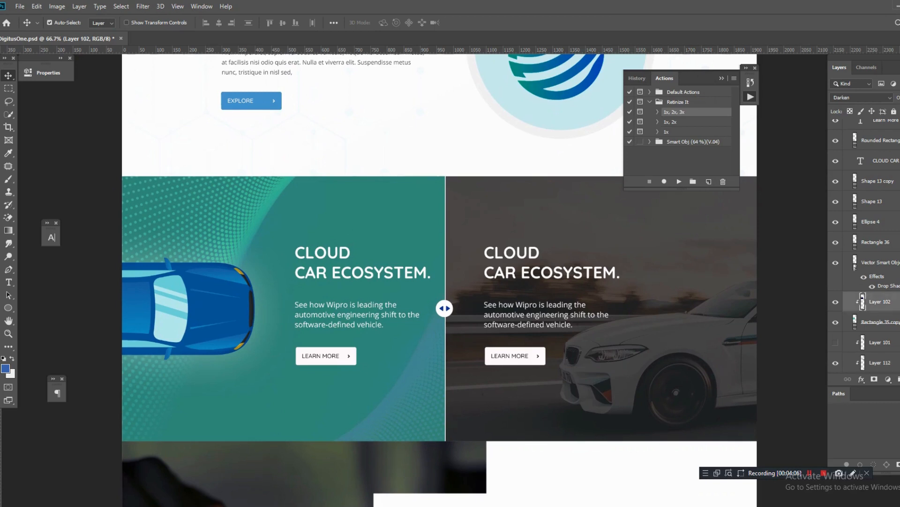
pyautogui.click(836, 301)
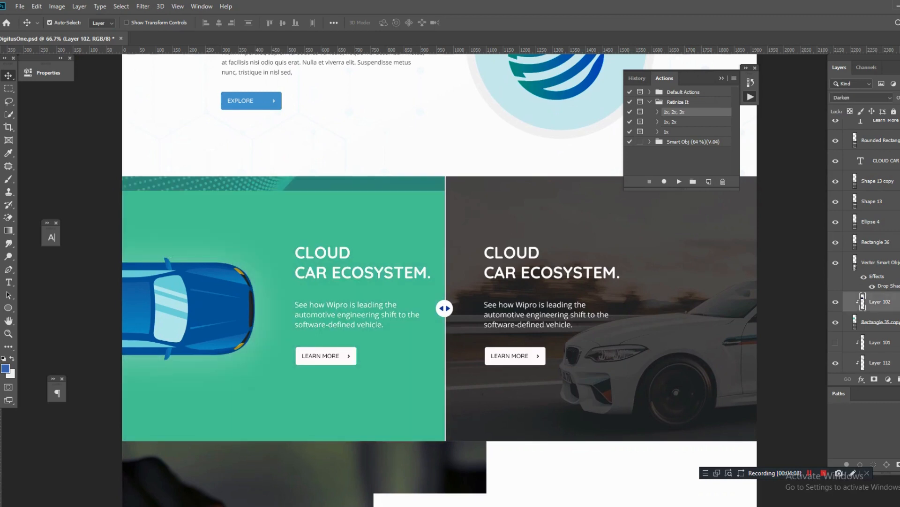
pyautogui.click(836, 322)
pyautogui.click(836, 322)
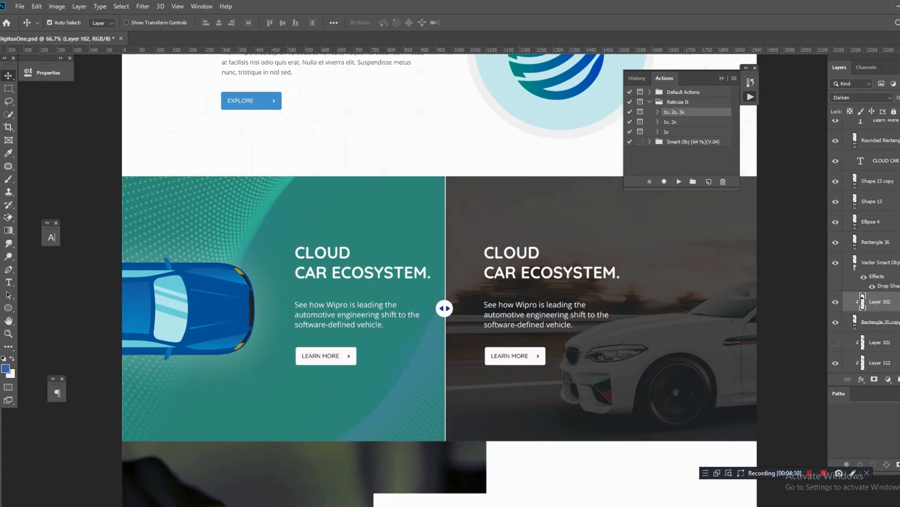
pyautogui.keyDown('shift'); pyautogui.click(881, 322); pyautogui.keyUp('shift')
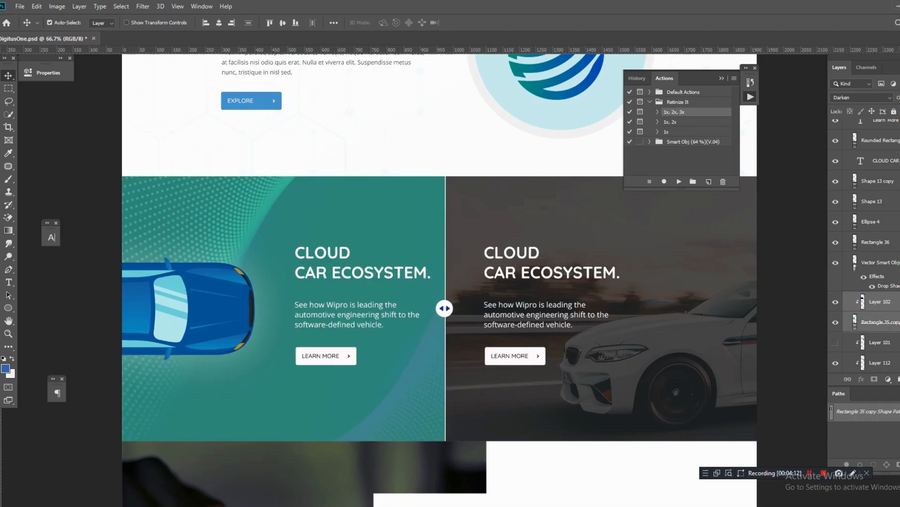
pyautogui.click(679, 181)
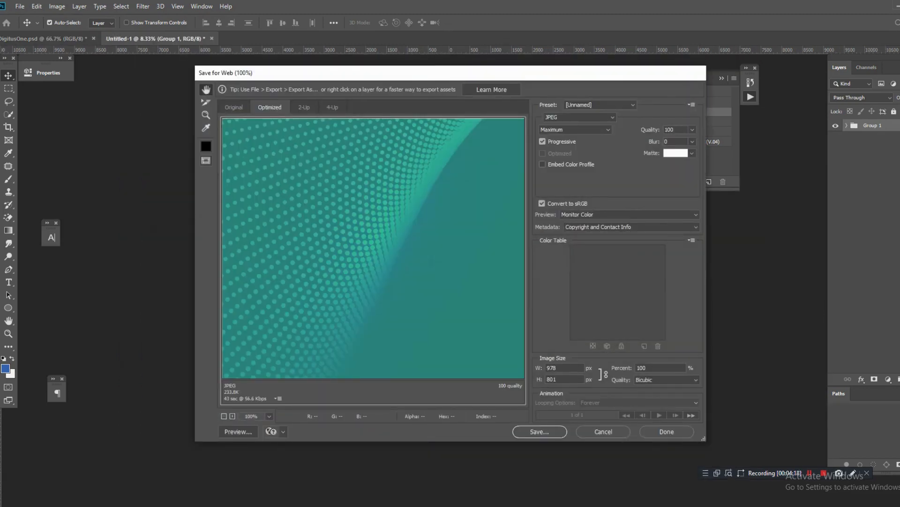
# Save the teal dotted background as a JPEG named cloud-left in the slice folder.
pyautogui.press('Return')
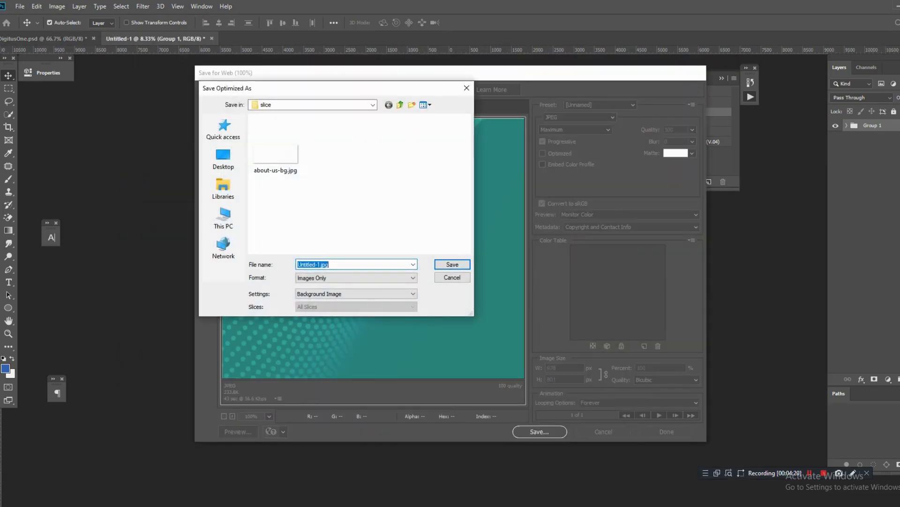
pyautogui.write('cloud-left')
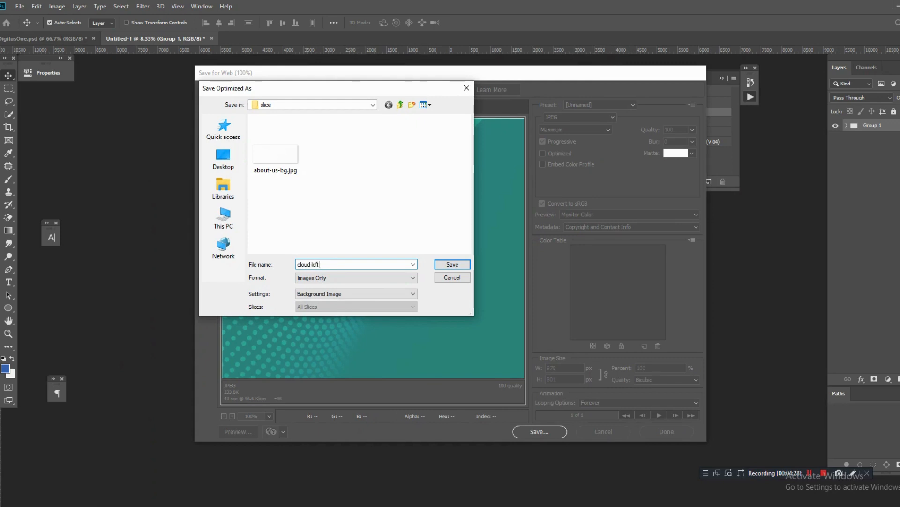
pyautogui.hotkey('ctrl', 'a')
pyautogui.press('Return')
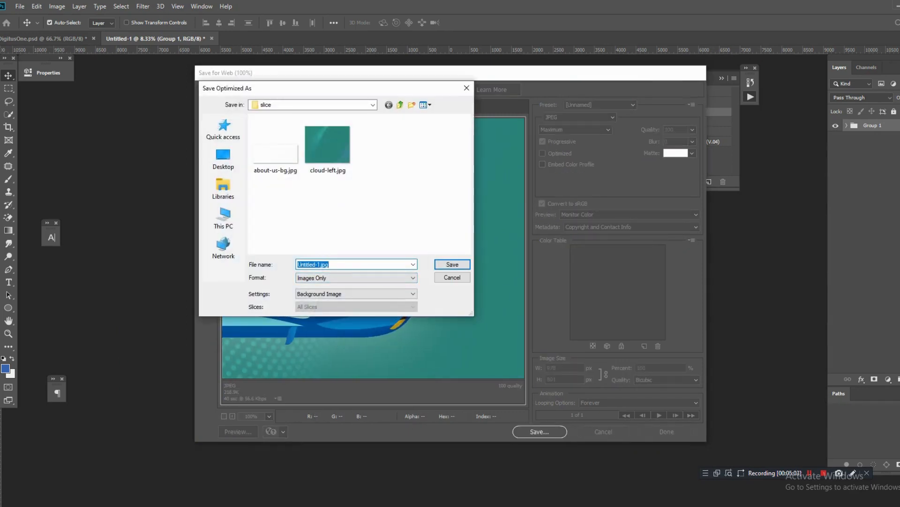
# Save the teal panel with the blue car as a JPEG named cloud-left-1, basing the name on the existing cloud-left file.
pyautogui.click(327, 147)
pyautogui.click(337, 264)
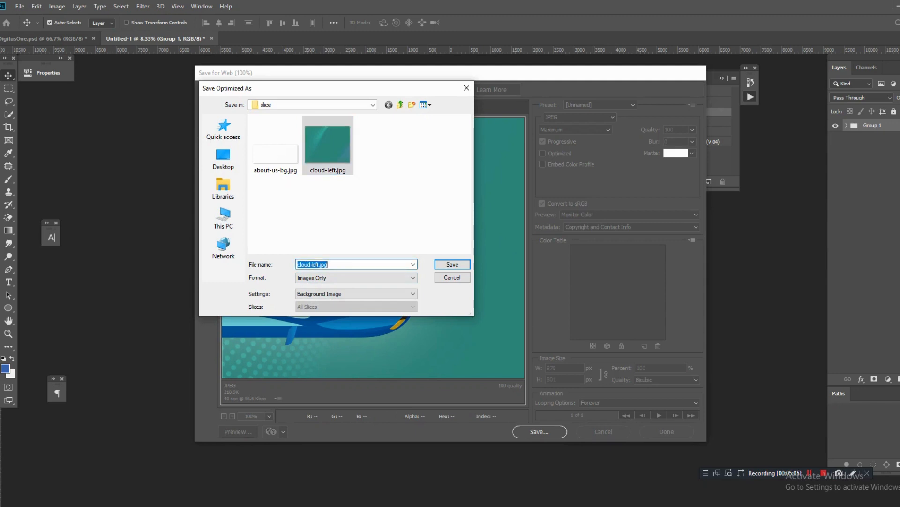
pyautogui.click(338, 264)
pyautogui.press('BackSpace')
pyautogui.press('BackSpace')
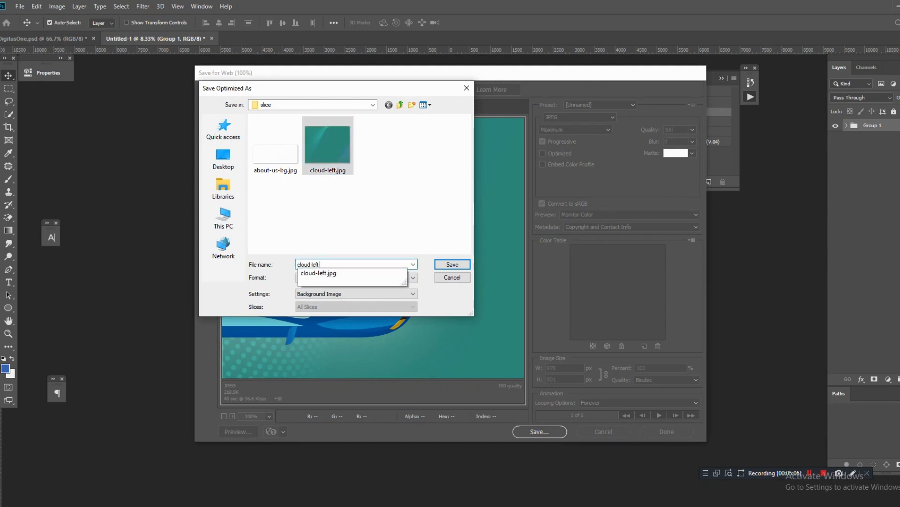
pyautogui.write('-1')
pyautogui.press('Return')
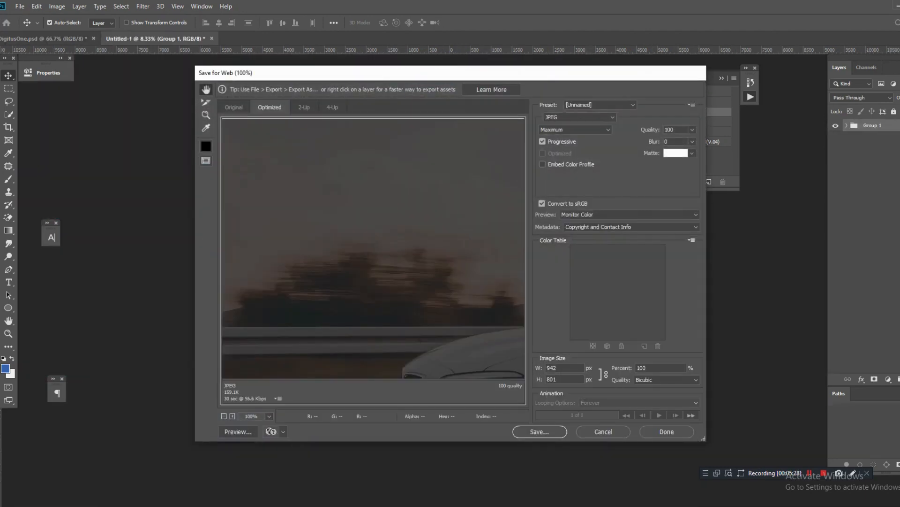
# Save the dark white-car photo as a JPEG named cloud-left--2, basing the name on the existing cloud-left-1 file.
pyautogui.click(540, 432)
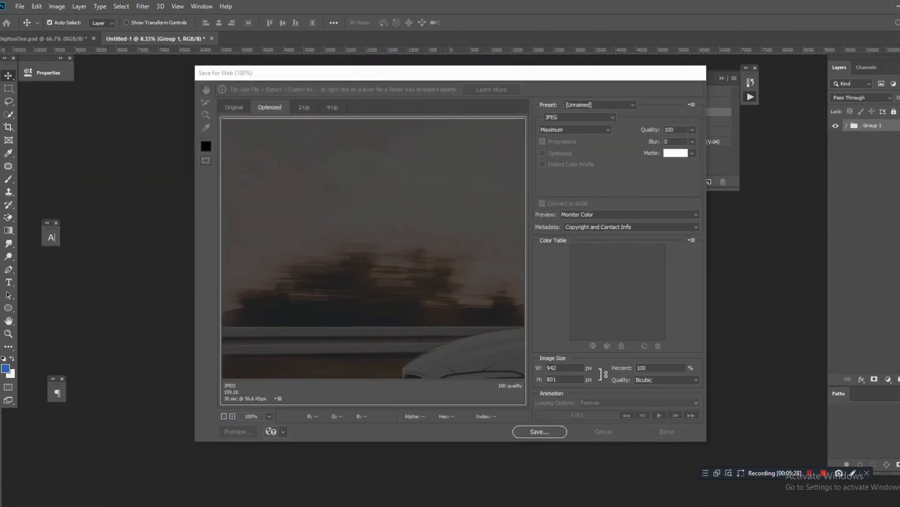
pyautogui.click(380, 145)
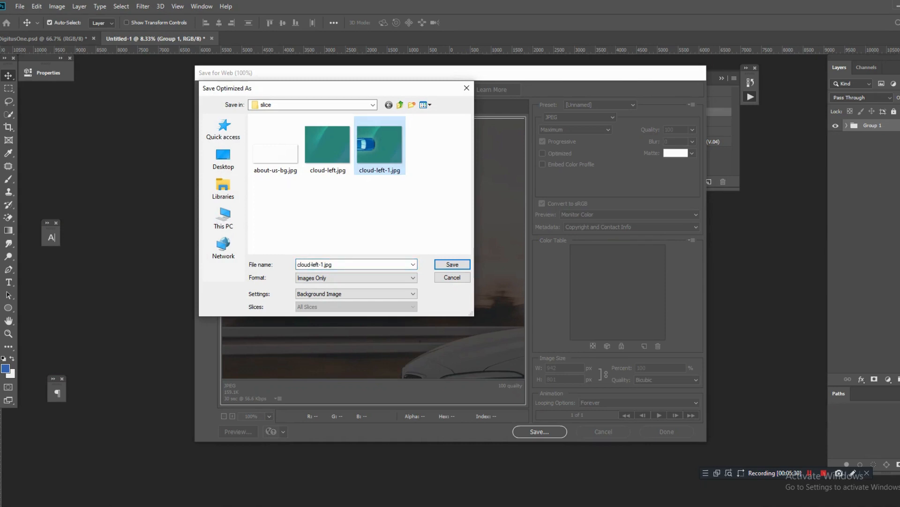
pyautogui.click(343, 264)
pyautogui.click(343, 265)
pyautogui.press('BackSpace')
pyautogui.press('BackSpace')
pyautogui.press('BackSpace')
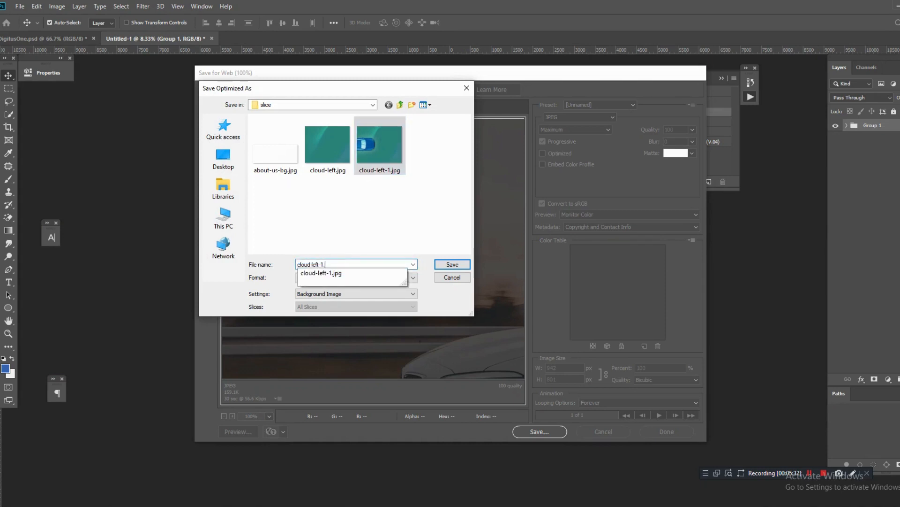
pyautogui.press('BackSpace')
pyautogui.write('2')
pyautogui.press('Return')
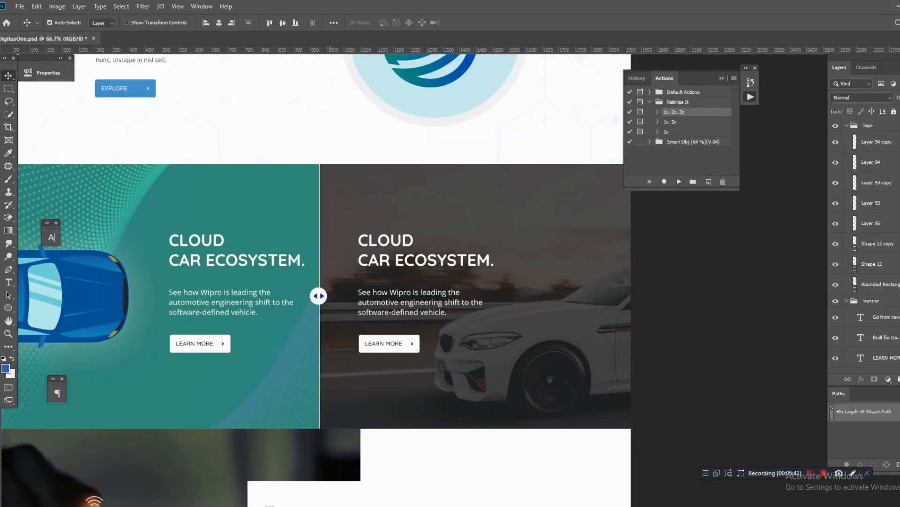
# Copy the words "We build" from the Who we are section's heading and leave text editing.
pyautogui.moveTo(330, 337); pyautogui.dragTo(432, 194)
pyautogui.hotkey('ctrl', '-')
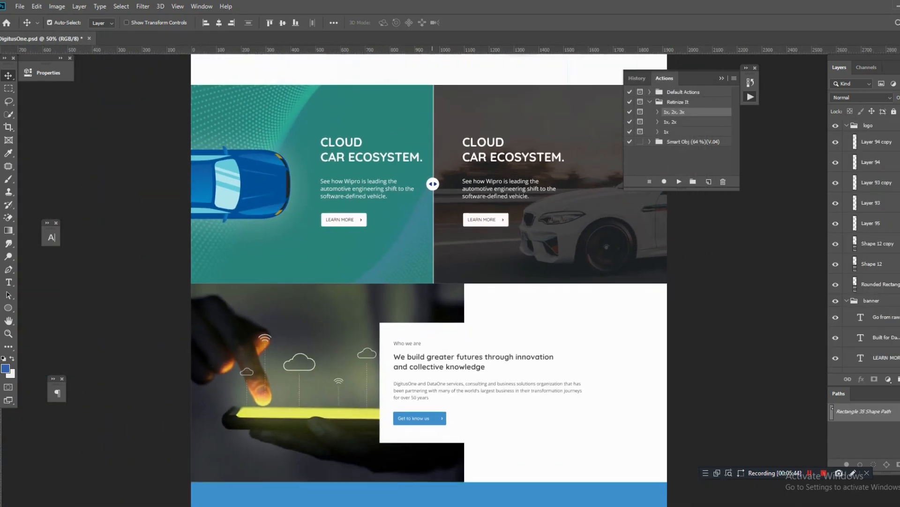
pyautogui.moveTo(445, 235); pyautogui.dragTo(432, 192)
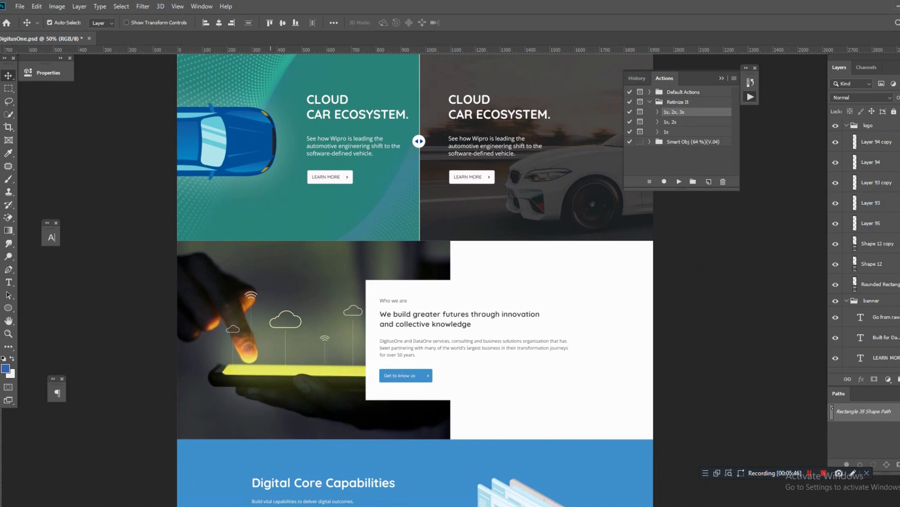
pyautogui.hotkey('ctrl', '+')
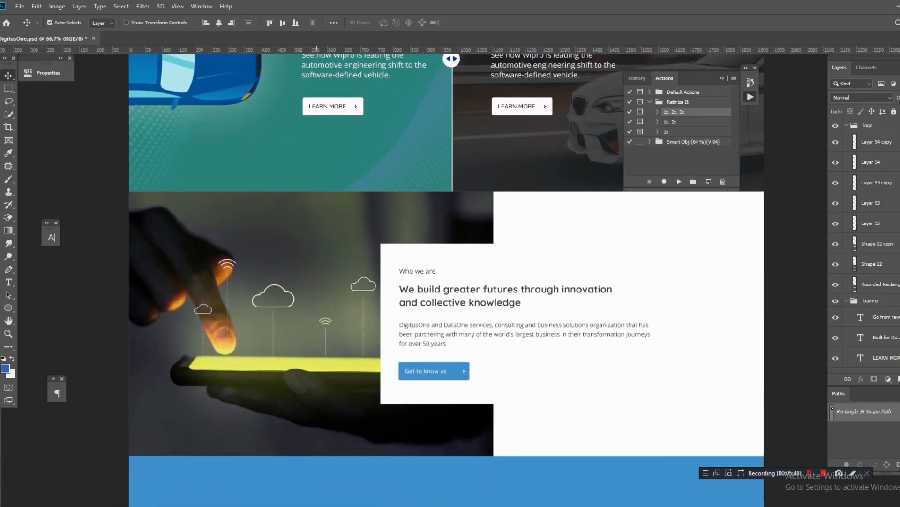
pyautogui.press('t')
pyautogui.click(415, 289)
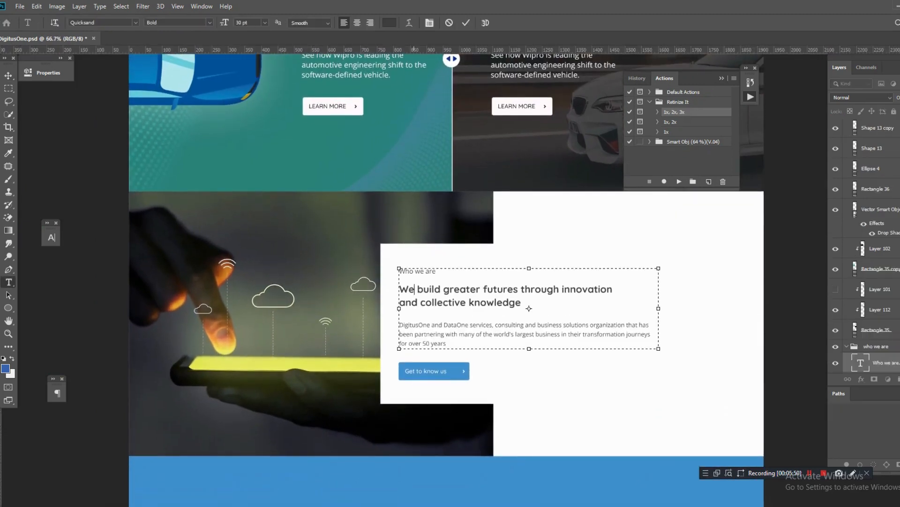
pyautogui.moveTo(441, 289); pyautogui.dragTo(402, 290)
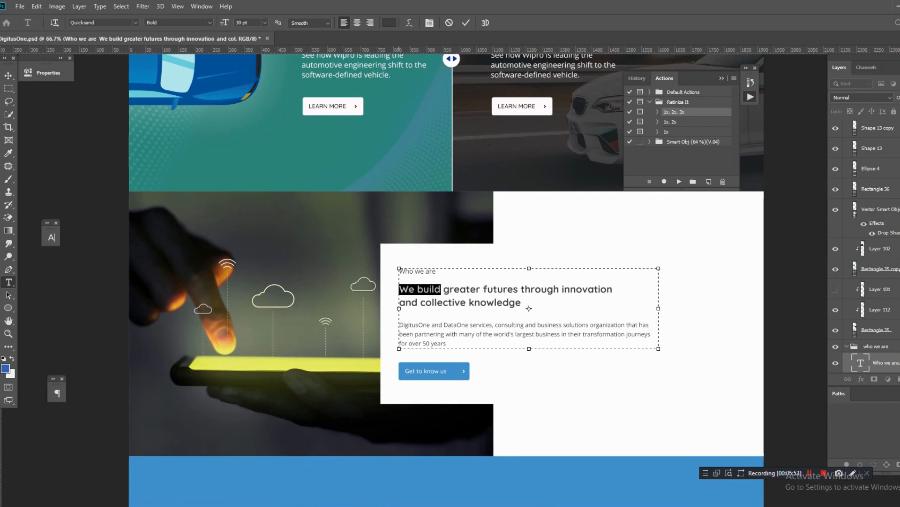
pyautogui.hotkey('ctrl', 'c')
pyautogui.click(8, 76)
# Export the Who we are section's tablet photo with its base rectangle as a JPEG in the slice folder, using the copied "We build" text as name.
pyautogui.click(221, 230)
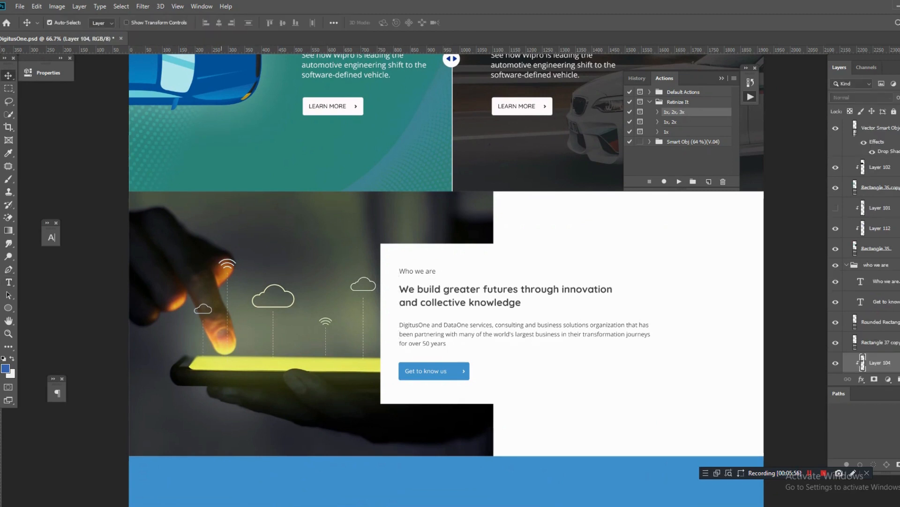
pyautogui.scroll(-2, 863, 249)
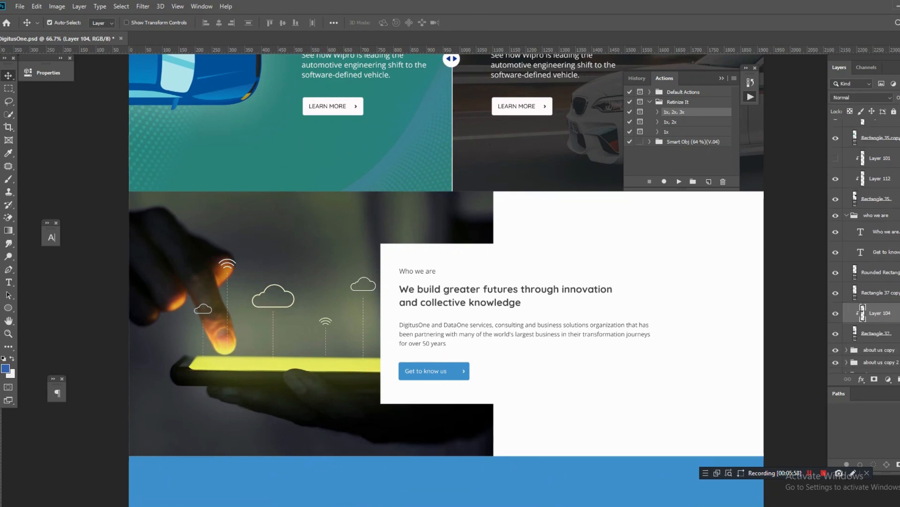
pyautogui.keyDown('shift'); pyautogui.click(876, 333); pyautogui.keyUp('shift')
pyautogui.click(679, 181)
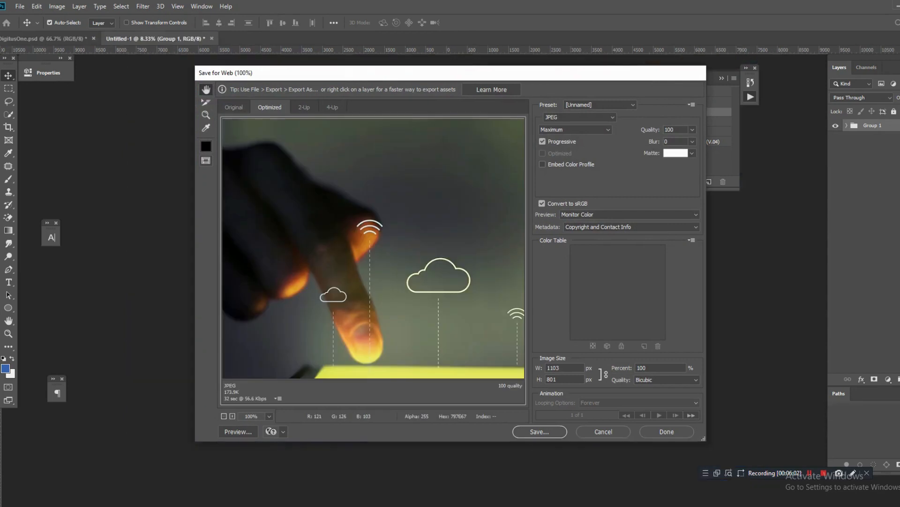
pyautogui.press('Return')
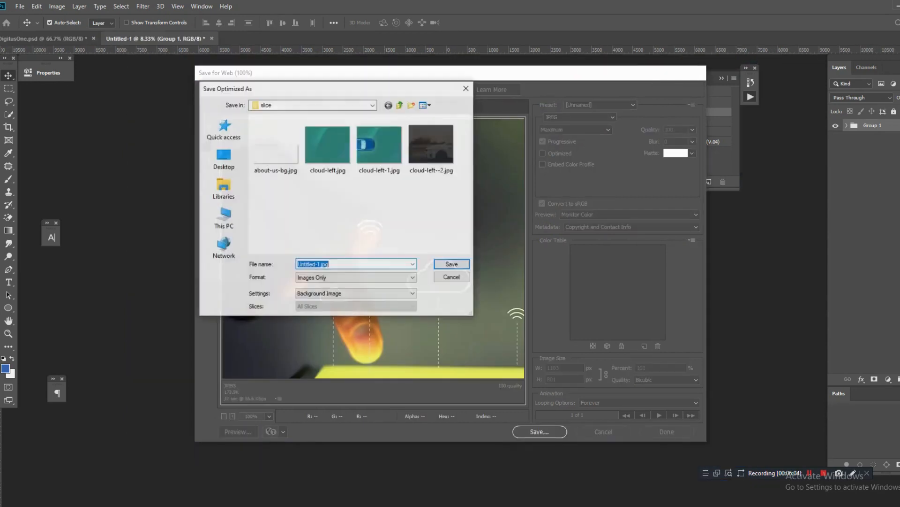
pyautogui.hotkey('ctrl', 'v')
pyautogui.press('Return')
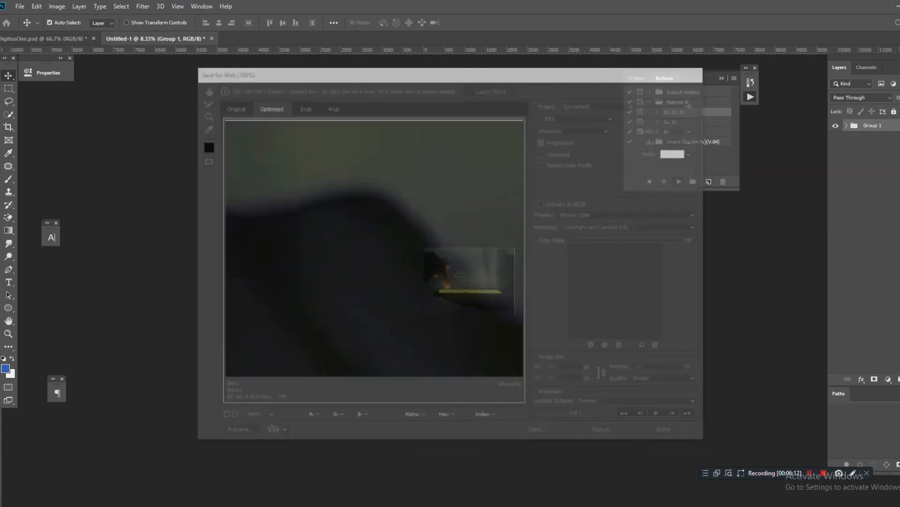
# Copy the words "Digital Core" from the Digital Core Capabilities heading and leave text editing.
pyautogui.scroll(-5, 424, 281)
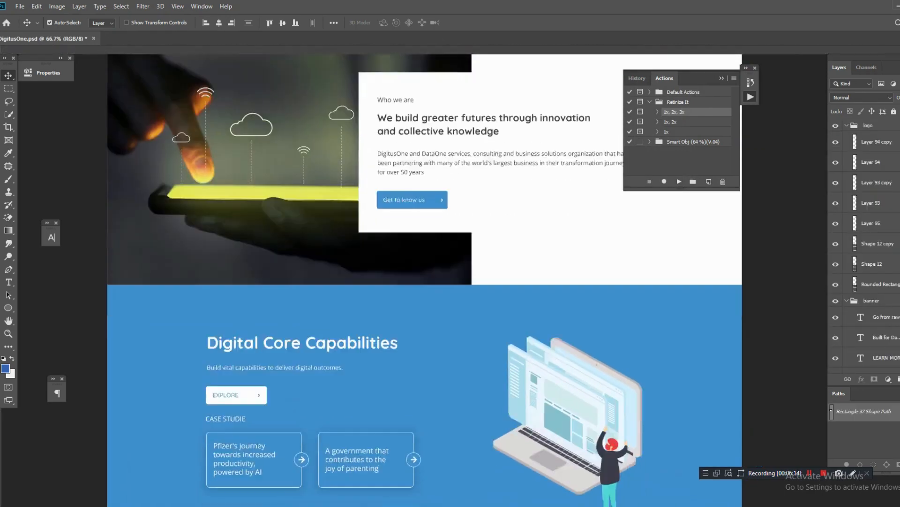
pyautogui.moveTo(422, 263)
pyautogui.mouseDown()
pyautogui.moveTo(431, 352)
pyautogui.moveTo(410, 349)
pyautogui.mouseUp()
pyautogui.moveTo(473, 347); pyautogui.dragTo(469, 286)
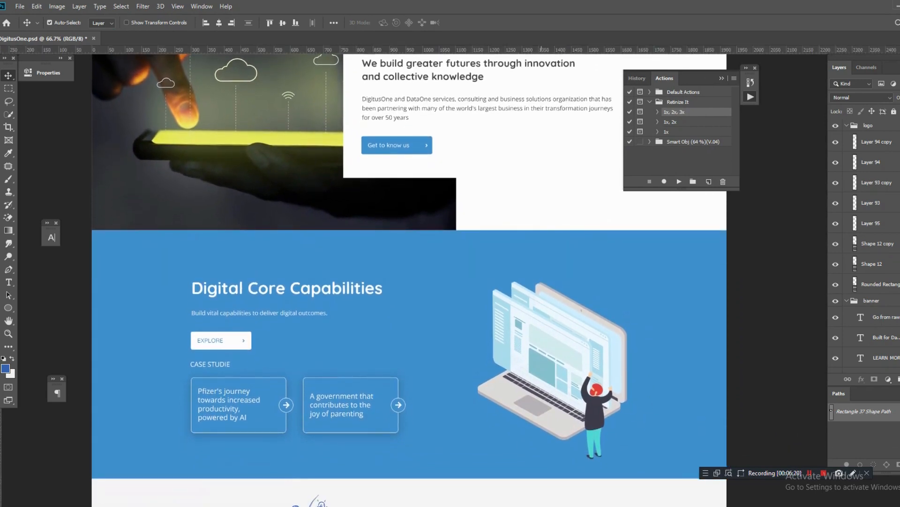
pyautogui.press('t')
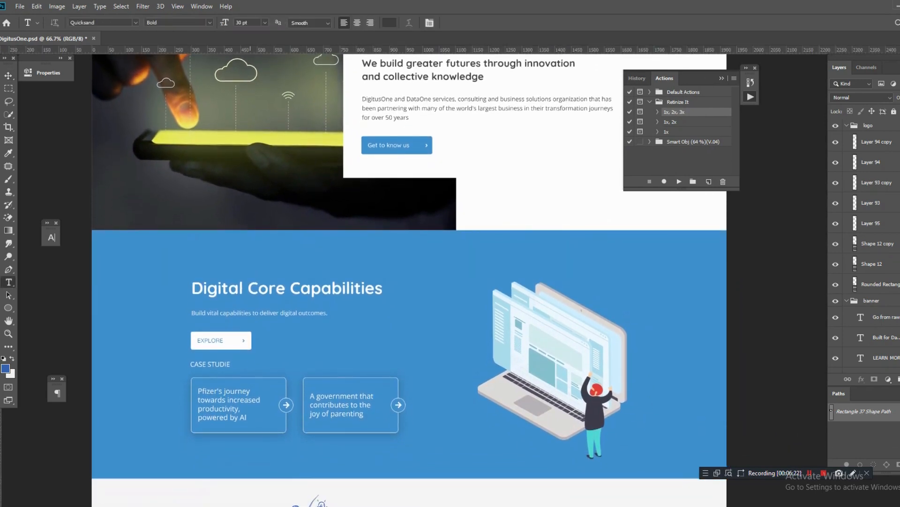
pyautogui.click(248, 288)
pyautogui.moveTo(286, 288); pyautogui.dragTo(190, 288)
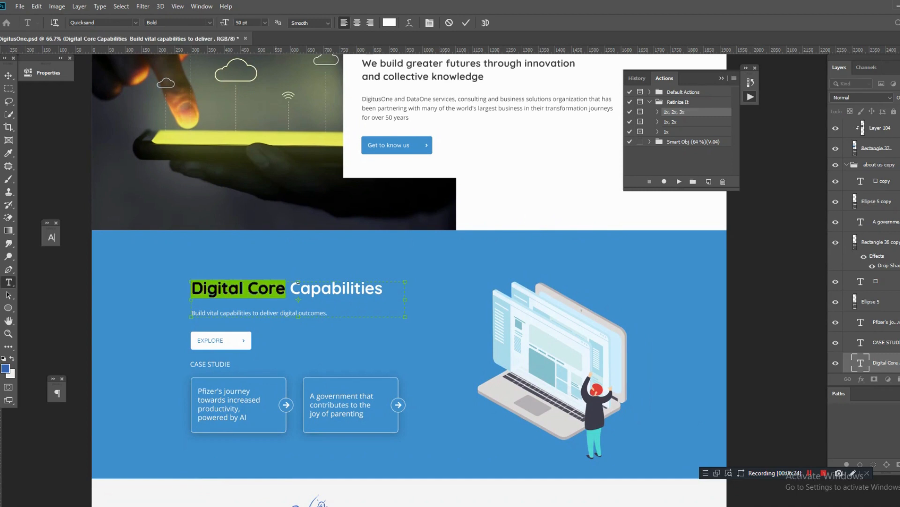
pyautogui.click(8, 75)
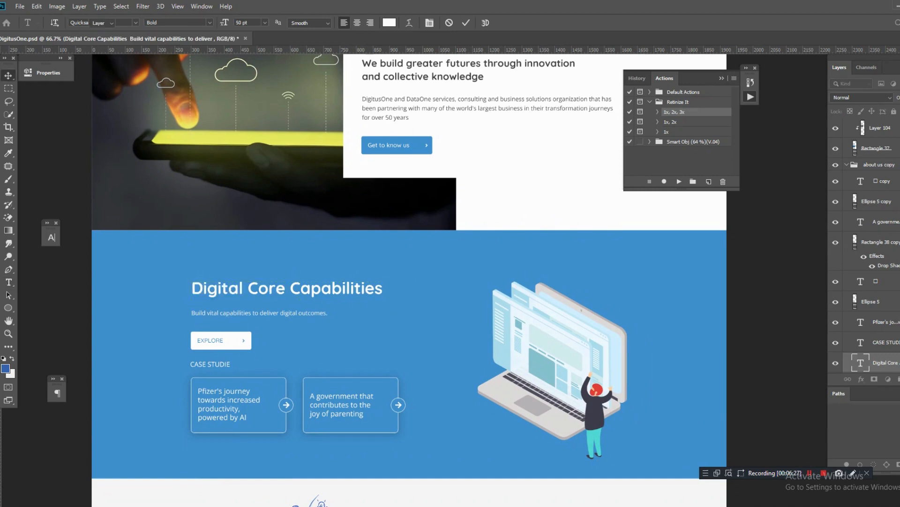
# Export the laptop illustration of the Digital Core Capabilities section as a transparent PNG-24 named Digital-Core in the slice folder.
pyautogui.click(807, 301)
pyautogui.click(558, 357)
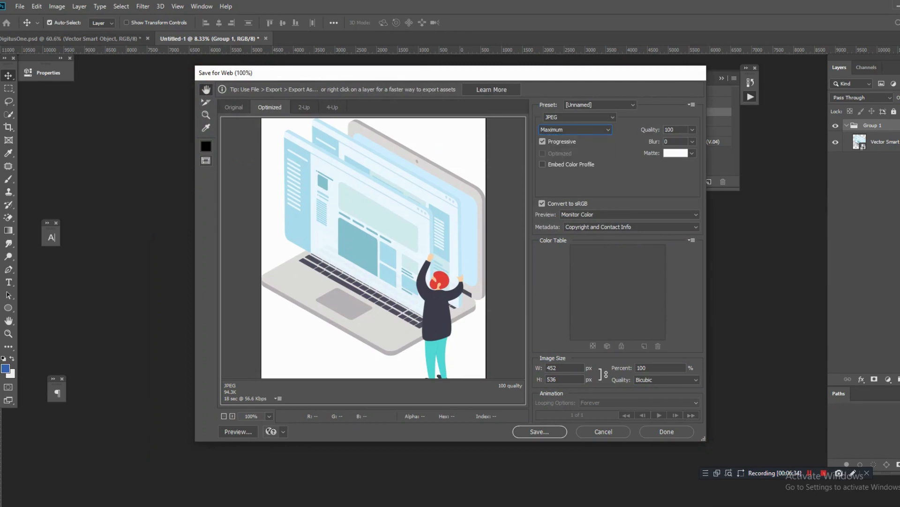
pyautogui.click(579, 117)
pyautogui.click(563, 146)
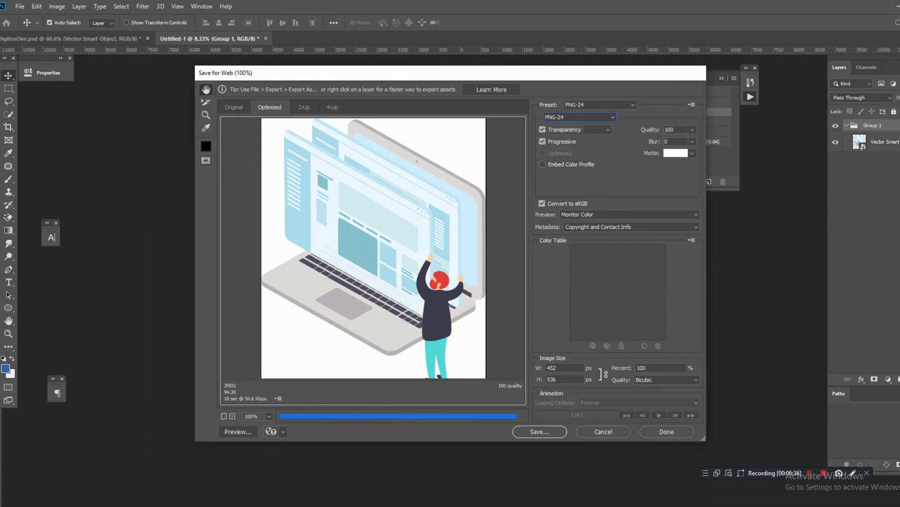
pyautogui.click(540, 432)
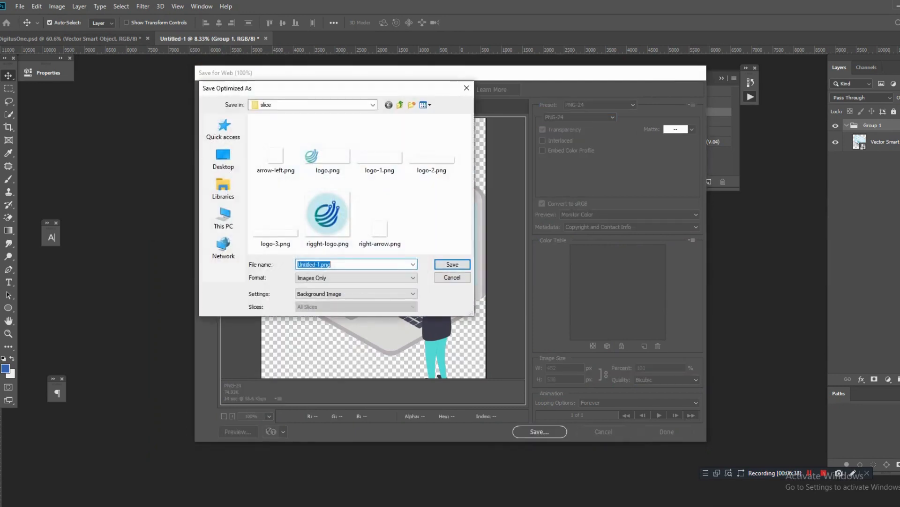
pyautogui.hotkey('ctrl', 'v')
pyautogui.press('Return')
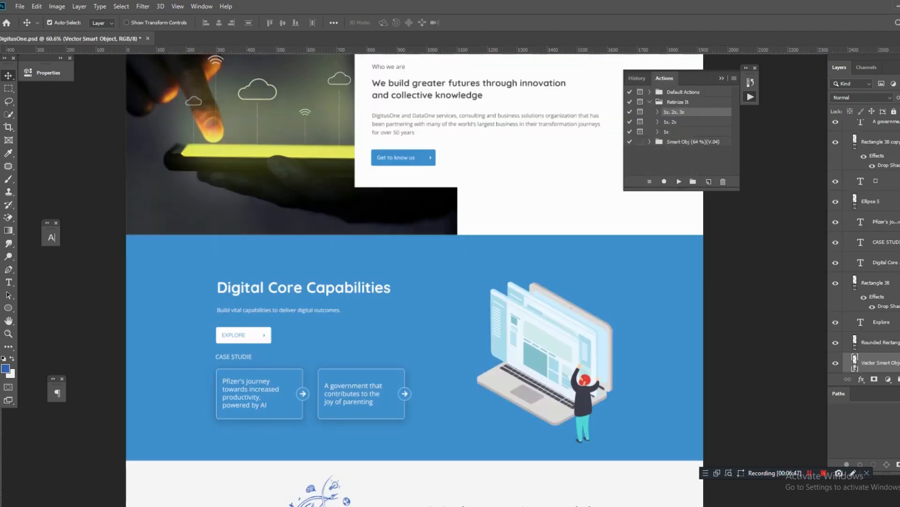
# Select the arrow and its circle on the Pfizer case study card and run the Retinize It 1x, 2x, 3x action on them.
pyautogui.scroll(-3, 445, 281)
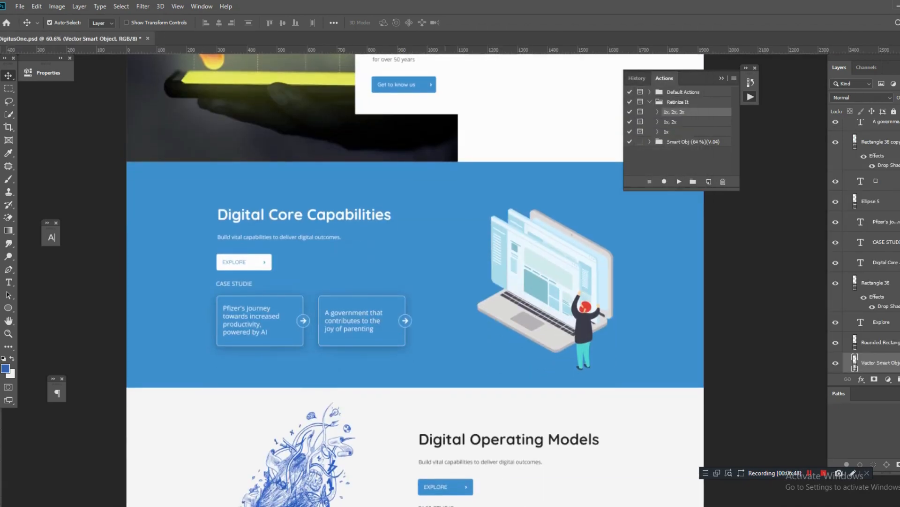
pyautogui.scroll(-1, 416, 276)
pyautogui.scroll(2, 288, 306)
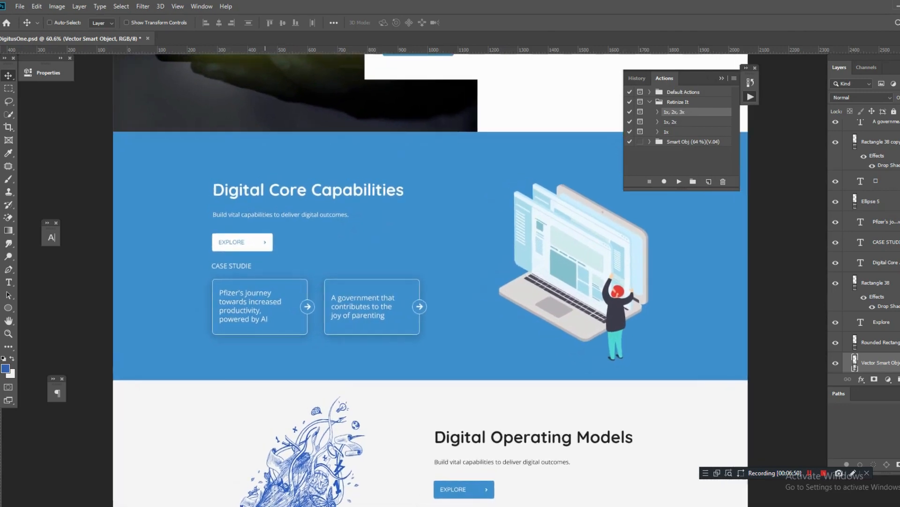
pyautogui.moveTo(313, 306); pyautogui.dragTo(312, 318)
pyautogui.hotkey('ctrl', 'z')
pyautogui.keyDown('shift'); pyautogui.click(312, 316); pyautogui.keyUp('shift')
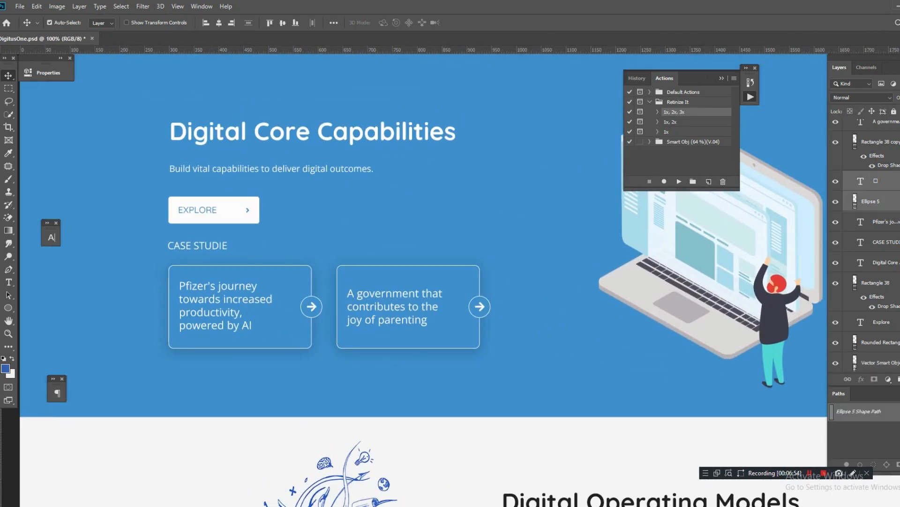
pyautogui.click(680, 181)
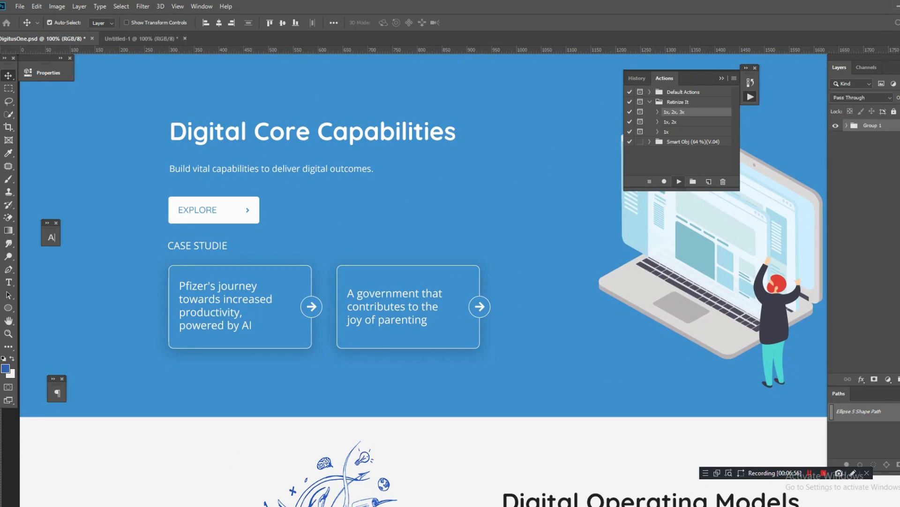
# Save the circled arrow icon as a PNG-24 named arrow in the slice folder and close the larger-size export dialogs.
pyautogui.press('Return')
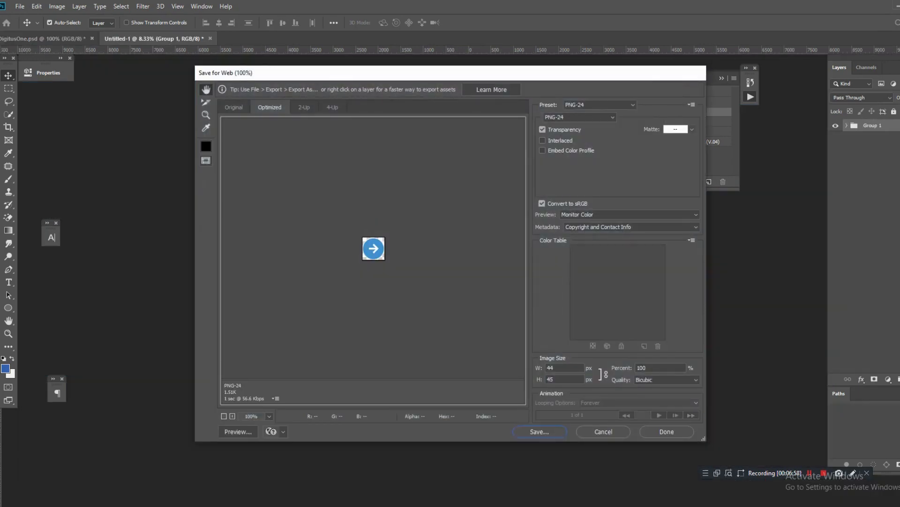
pyautogui.write('arrow')
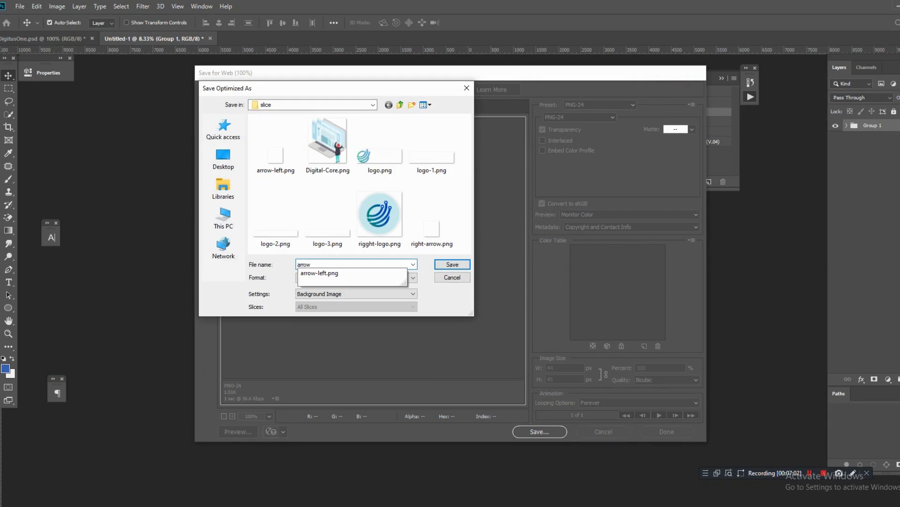
pyautogui.press('Return')
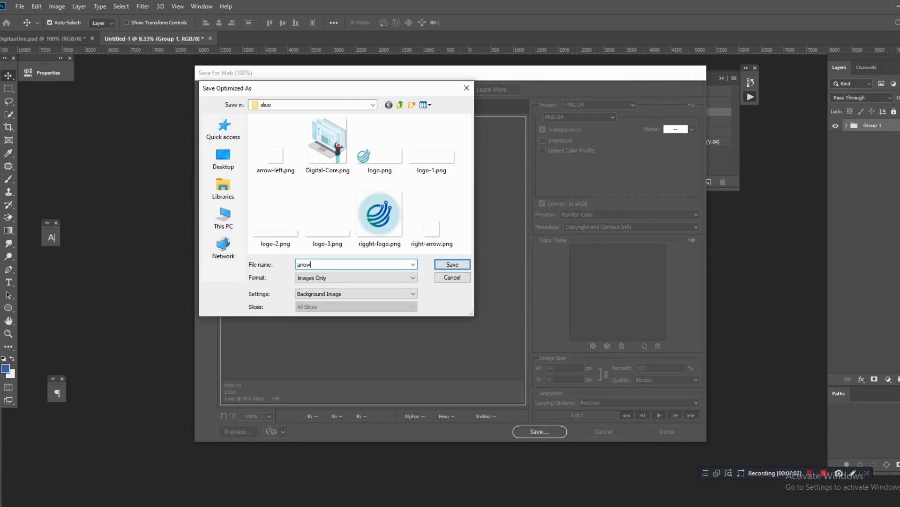
pyautogui.hotkey('ctrl', 'alt', 'shift', 's')
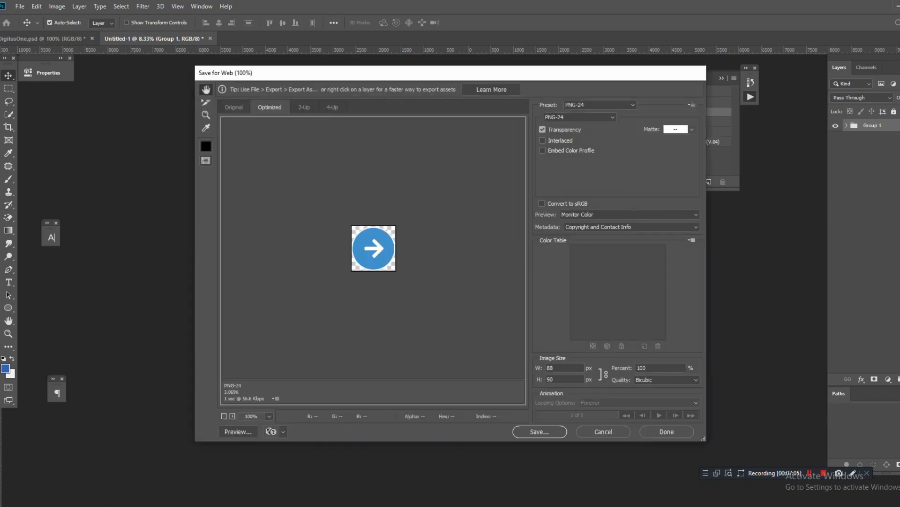
pyautogui.click(666, 431)
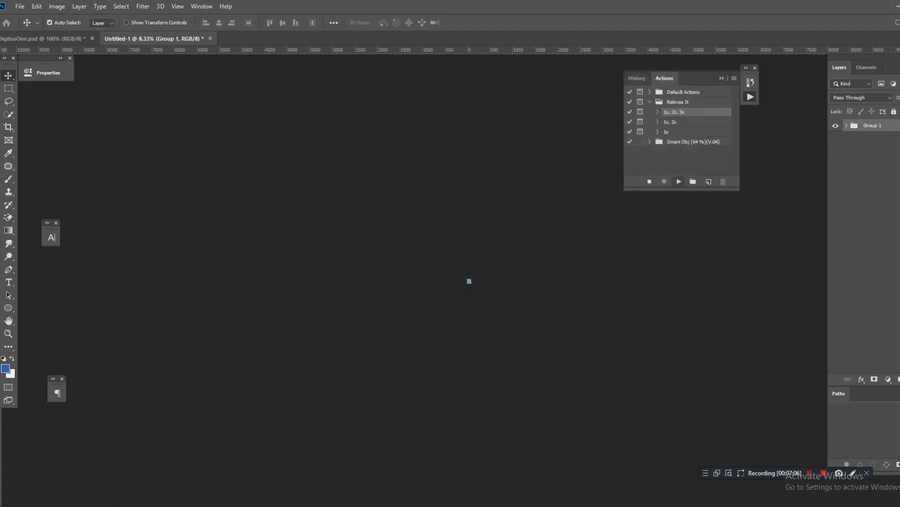
pyautogui.hotkey('ctrl', 'alt', 'shift', 's')
pyautogui.press('Return')
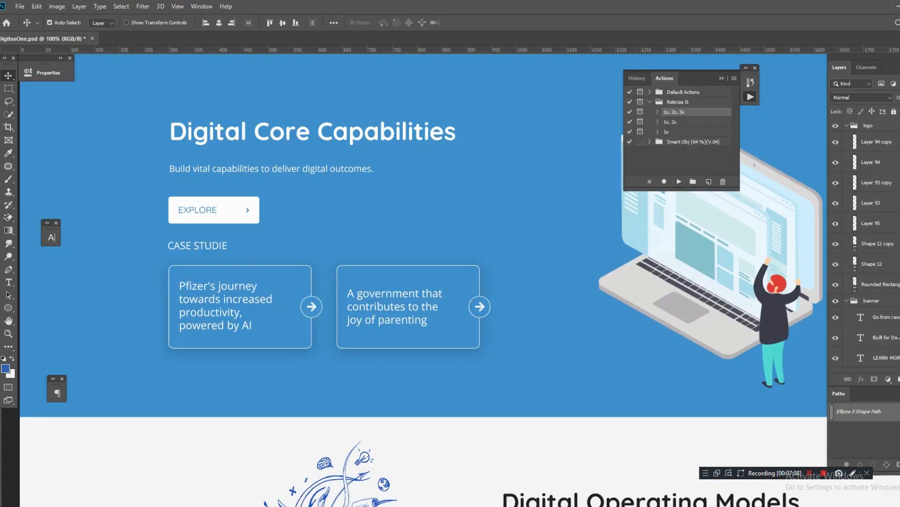
# Copy the words "Digital Operating" from the Digital Operating Models heading and leave text editing.
pyautogui.hotkey('ctrl', '-')
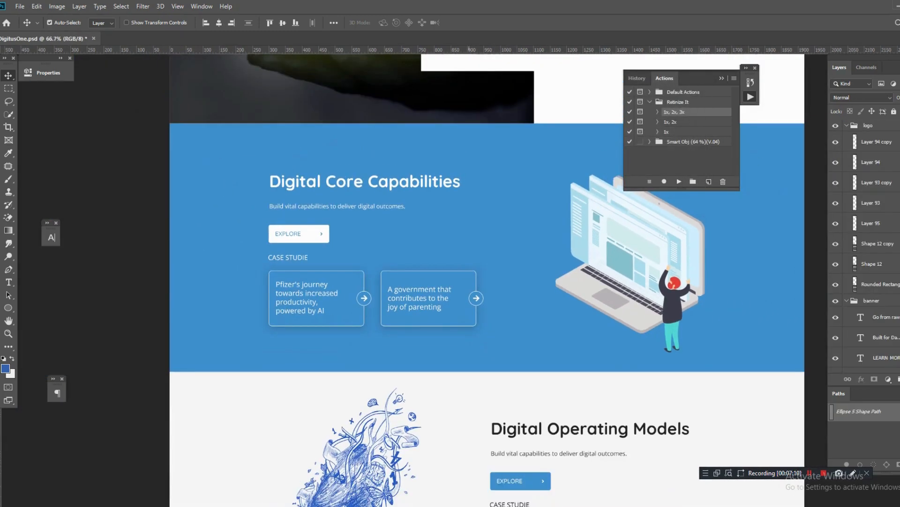
pyautogui.moveTo(471, 356); pyautogui.dragTo(430, 158)
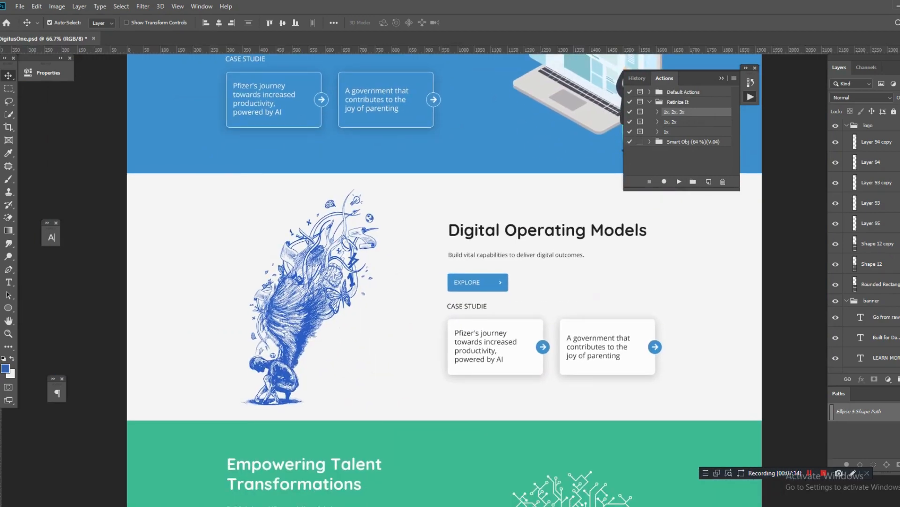
pyautogui.moveTo(439, 262); pyautogui.dragTo(432, 286)
pyautogui.press('t')
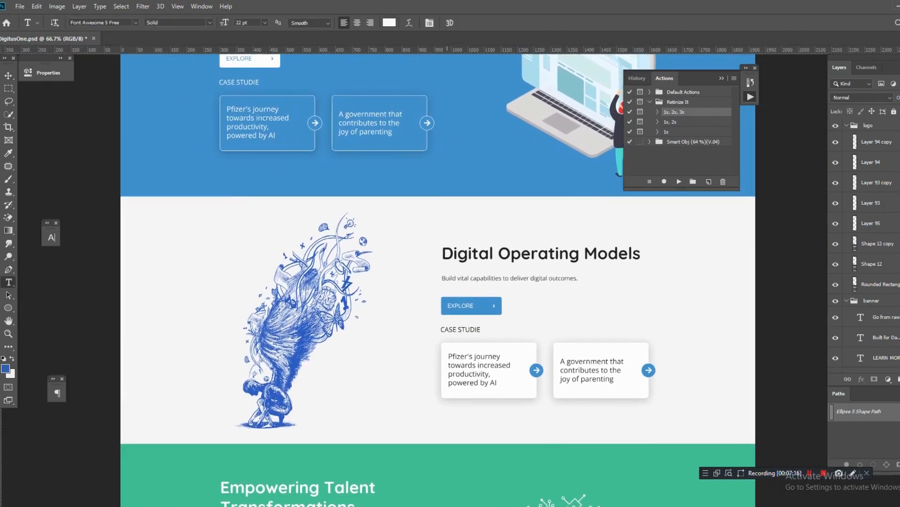
pyautogui.click(453, 253)
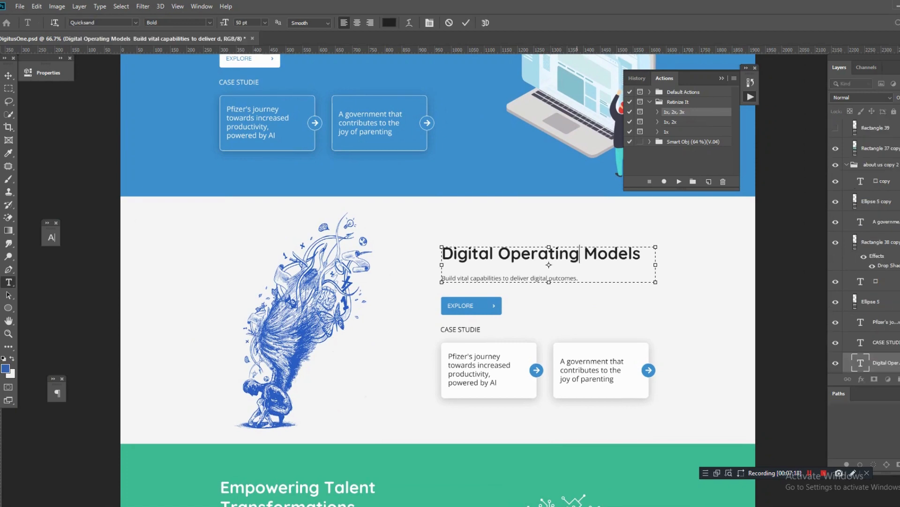
pyautogui.moveTo(579, 253); pyautogui.dragTo(441, 253)
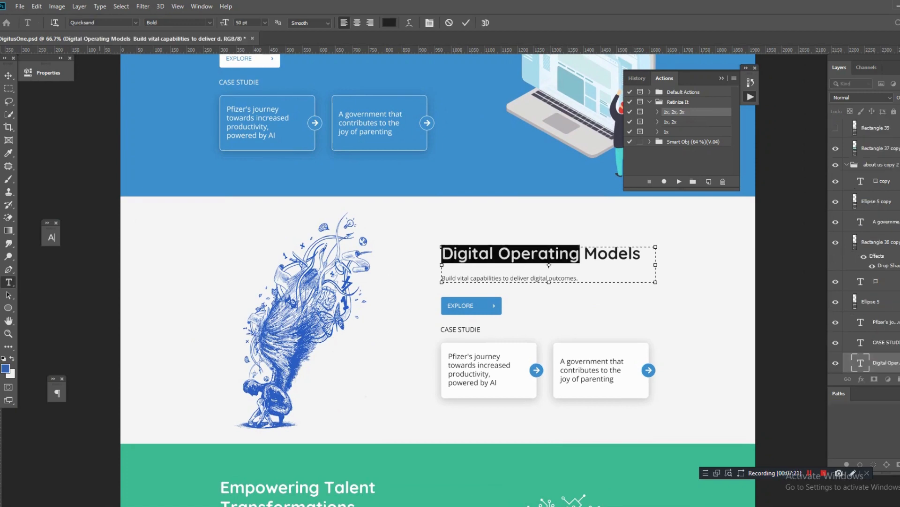
pyautogui.click(9, 76)
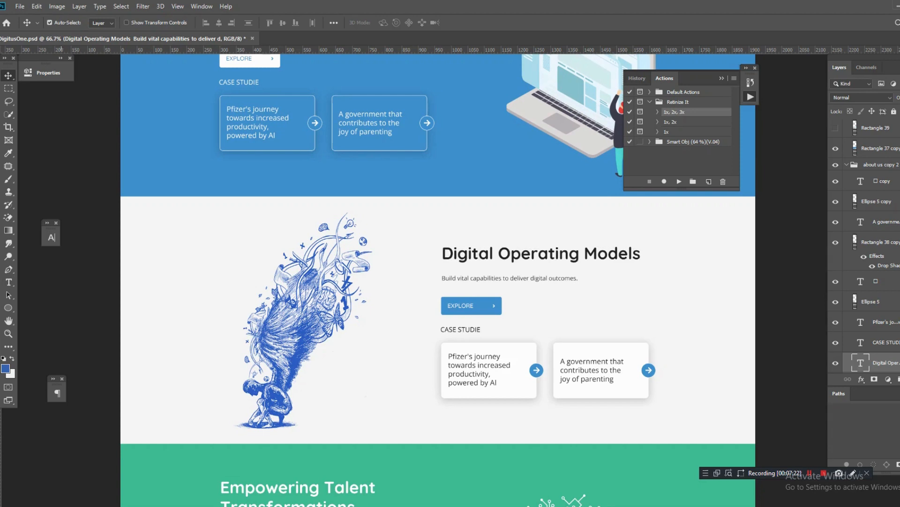
# Select the blue sketch illustration of the Digital Operating Models section with its background rectangle and run the Retinize It 1x, 2x, 3x action.
pyautogui.click(253, 244)
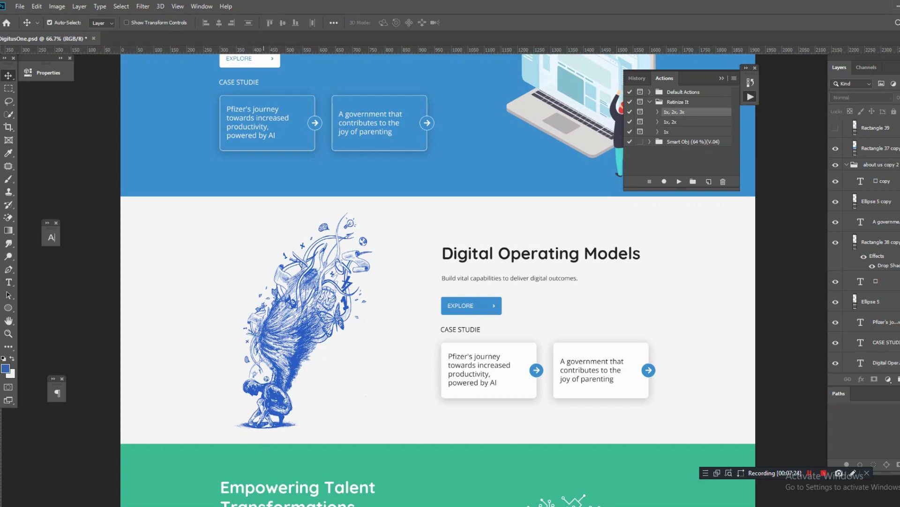
pyautogui.moveTo(252, 388); pyautogui.dragTo(249, 376)
pyautogui.hotkey('ctrl', 'z')
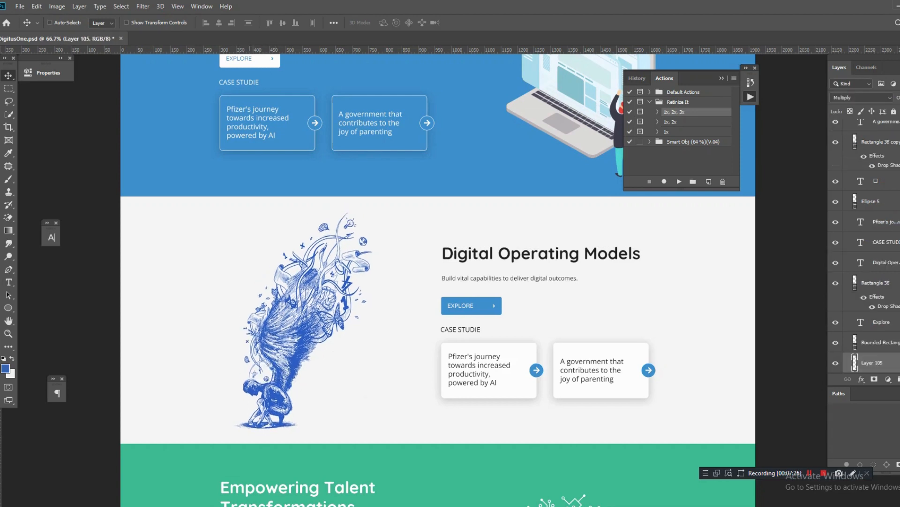
pyautogui.scroll(-2, 865, 244)
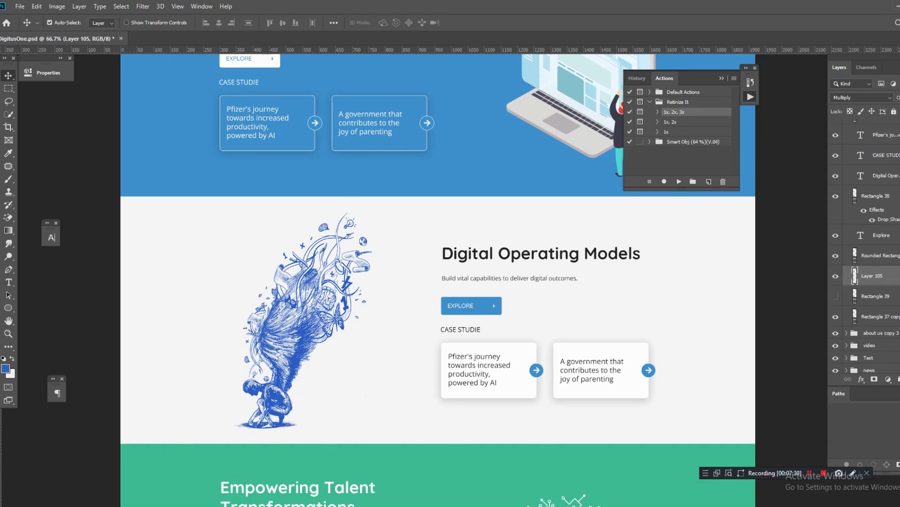
pyautogui.click(836, 316)
pyautogui.keyDown('ctrl'); pyautogui.click(881, 317); pyautogui.keyUp('ctrl')
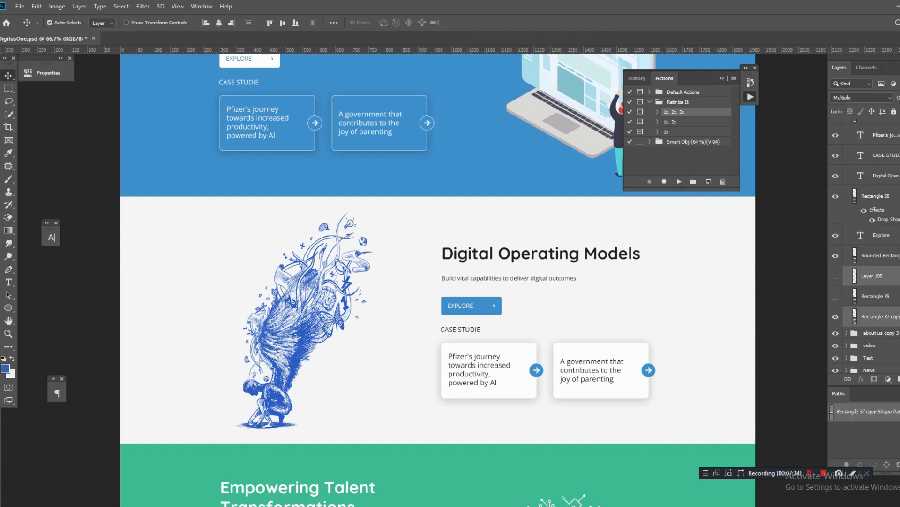
pyautogui.click(836, 276)
pyautogui.click(836, 317)
pyautogui.click(679, 181)
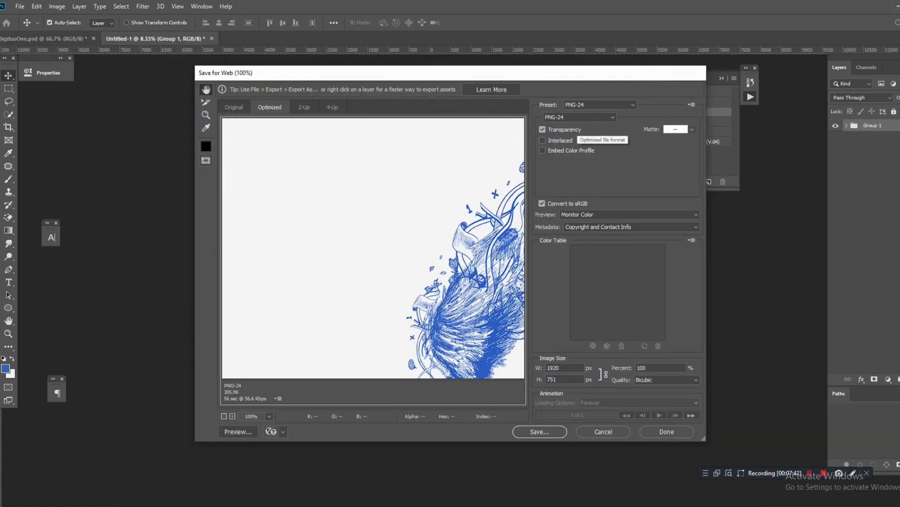
# Save the sketch illustration as a JPEG named Digital Operating in the slice folder.
pyautogui.click(580, 118)
pyautogui.click(551, 134)
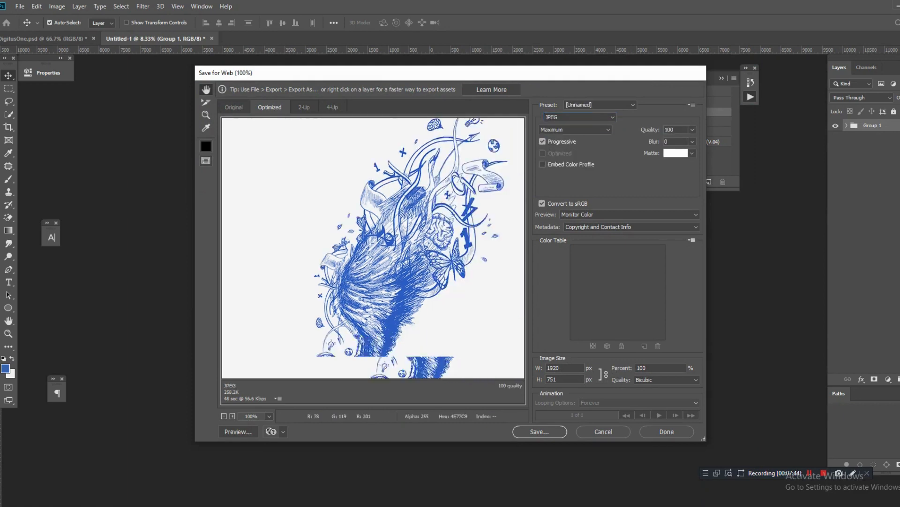
pyautogui.moveTo(385, 263); pyautogui.dragTo(382, 332)
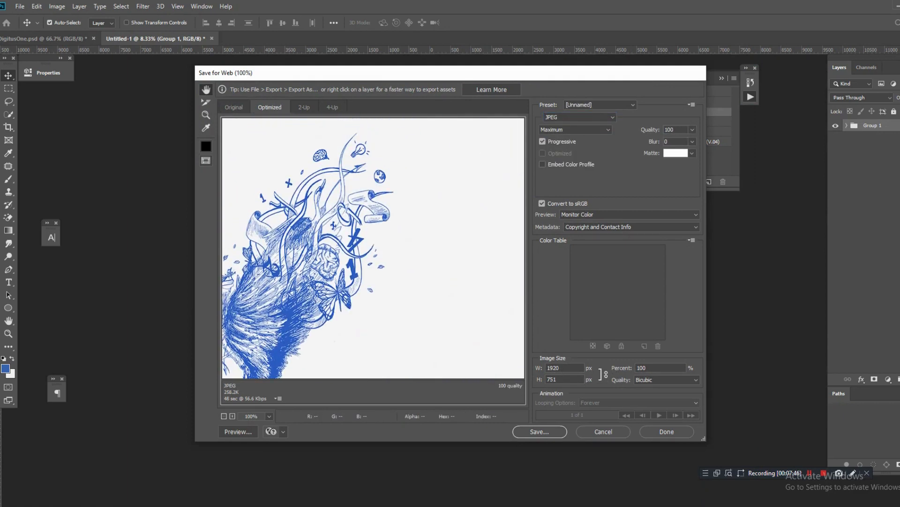
pyautogui.click(540, 431)
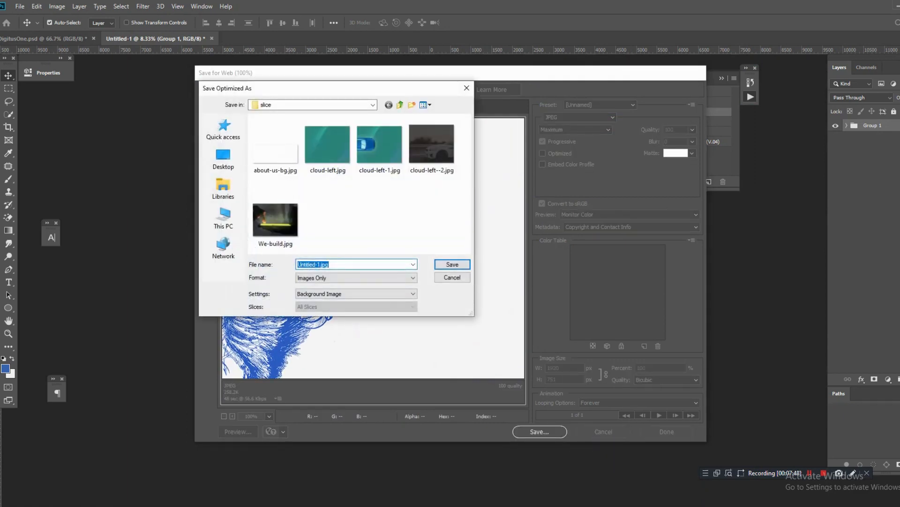
pyautogui.write('Digital Operating')
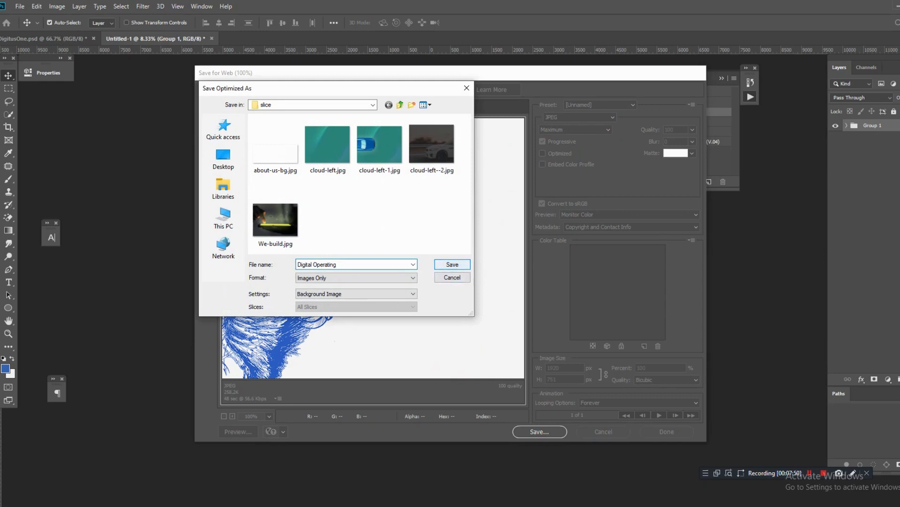
pyautogui.press('Return')
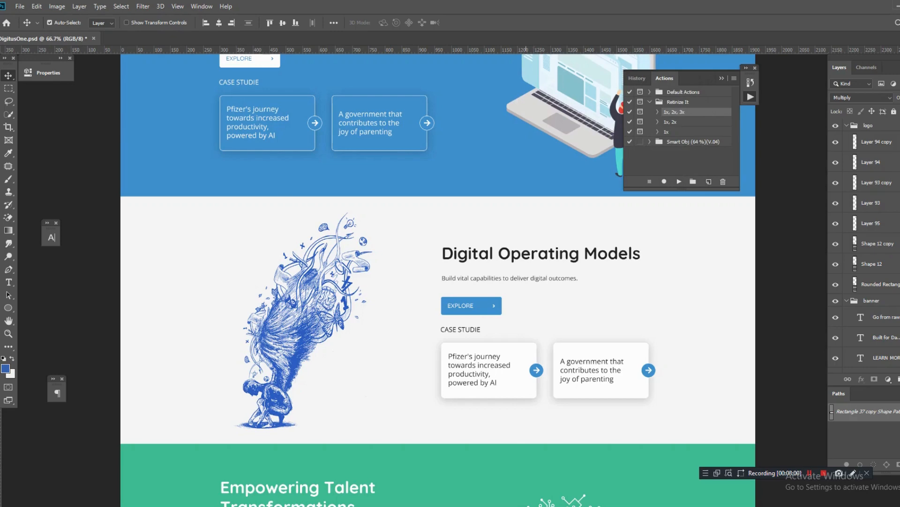
# Copy the word "Empowering" from the Empowering Talent Transformations heading and leave text editing.
pyautogui.moveTo(526, 384); pyautogui.dragTo(484, 116)
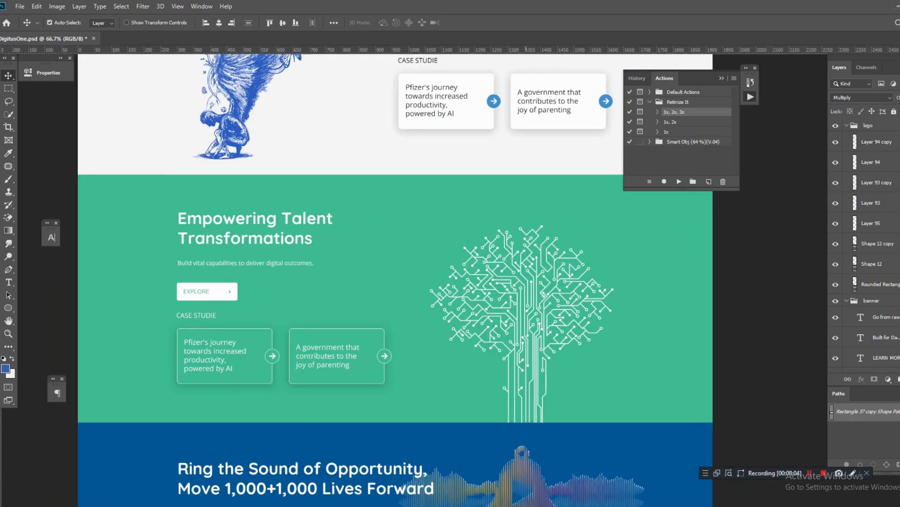
pyautogui.press('t')
pyautogui.click(284, 239)
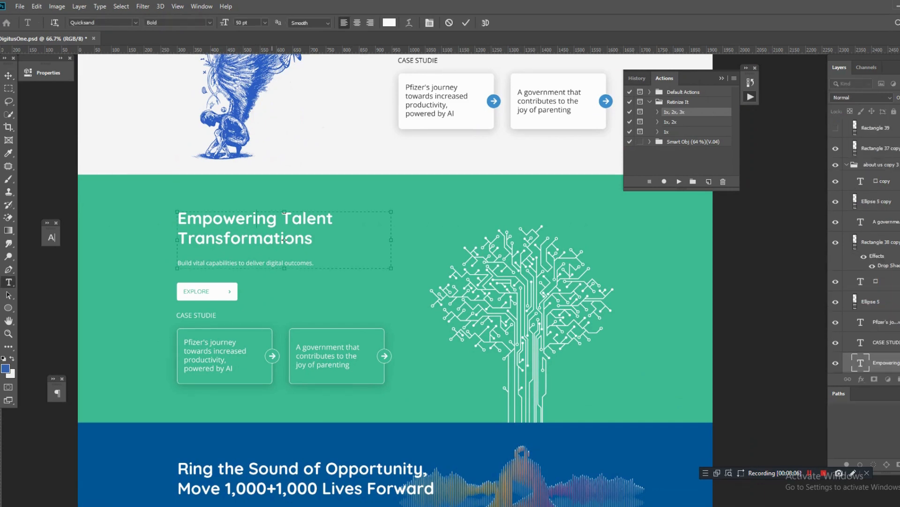
pyautogui.hotkey('shift', 'Left')
pyautogui.hotkey('shift', 'Left')
pyautogui.hotkey('shift', 'Left')
pyautogui.hotkey('shift', 'Left')
pyautogui.hotkey('shift', 'Left')
pyautogui.hotkey('shift', 'Left')
pyautogui.hotkey('shift', 'Left')
pyautogui.hotkey('shift', 'Left')
pyautogui.hotkey('shift', 'Left')
pyautogui.hotkey('shift', 'Left')
pyautogui.hotkey('ctrl', 'c')
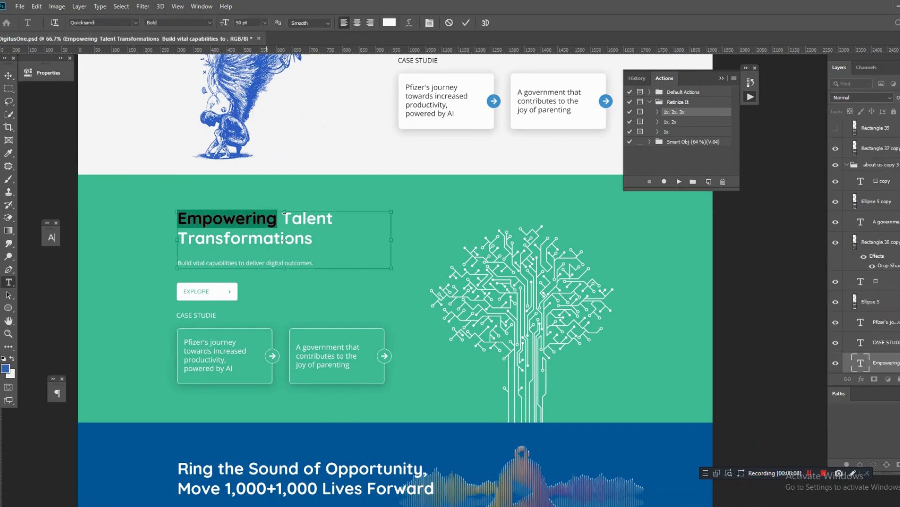
pyautogui.click(9, 75)
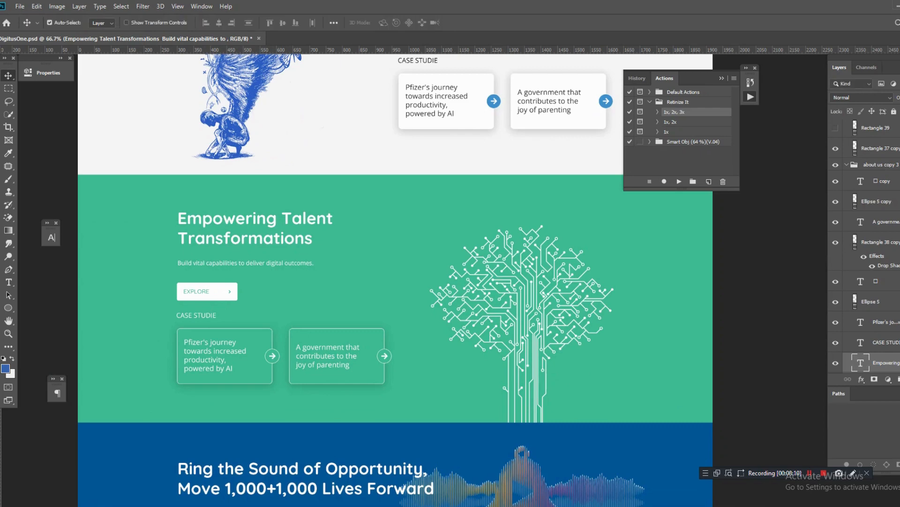
# Select the white circuit tree shape in the green section and run the Retinize It 1x, 2x, 3x action on it.
pyautogui.scroll(2, 540, 359)
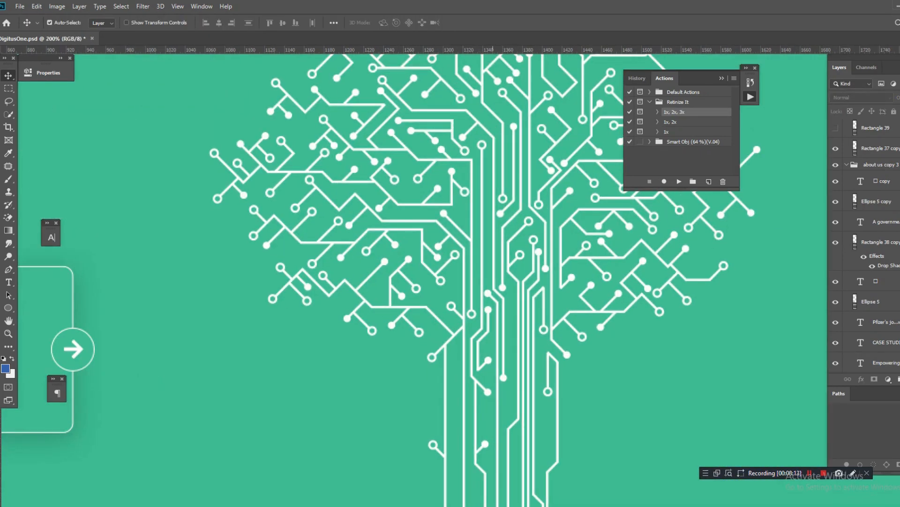
pyautogui.moveTo(489, 360); pyautogui.dragTo(492, 342)
pyautogui.hotkey('ctrl', 'z')
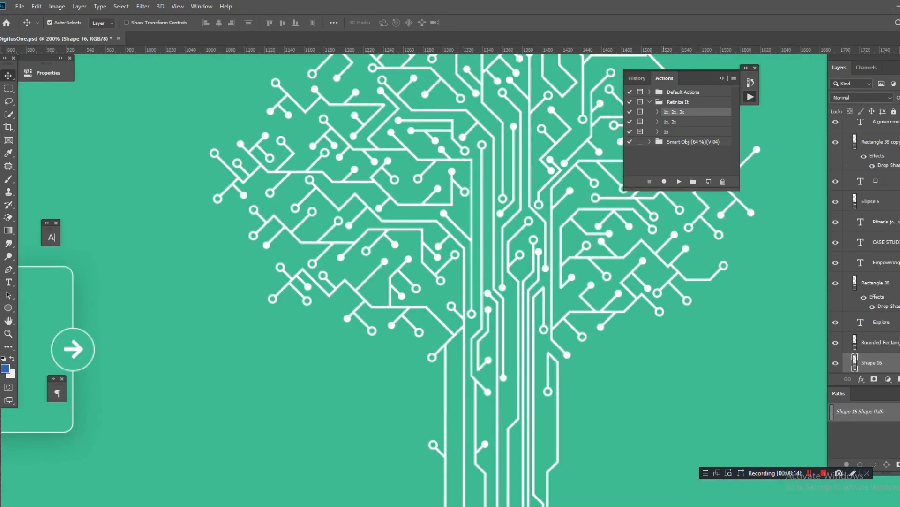
pyautogui.click(679, 182)
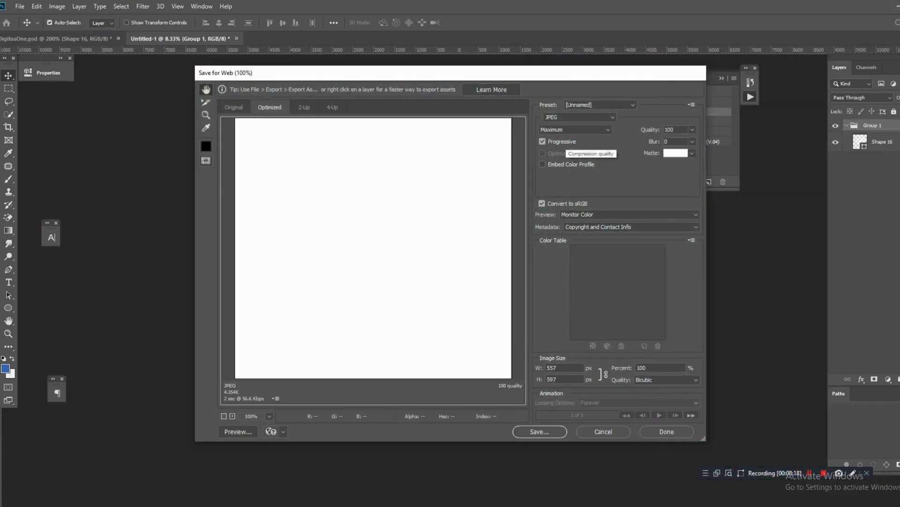
# Save the circuit tree as a transparent PNG-24 named Empowering in the slice folder.
pyautogui.click(575, 130)
pyautogui.click(576, 130)
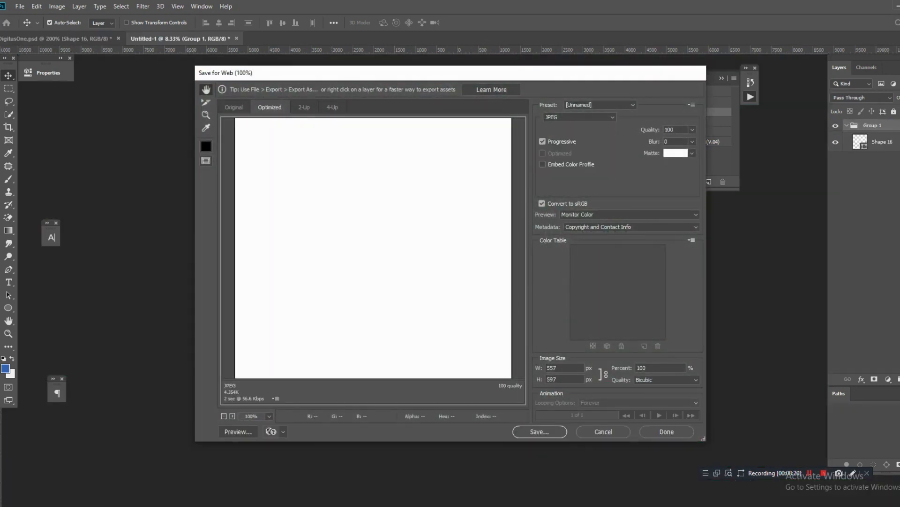
pyautogui.click(580, 118)
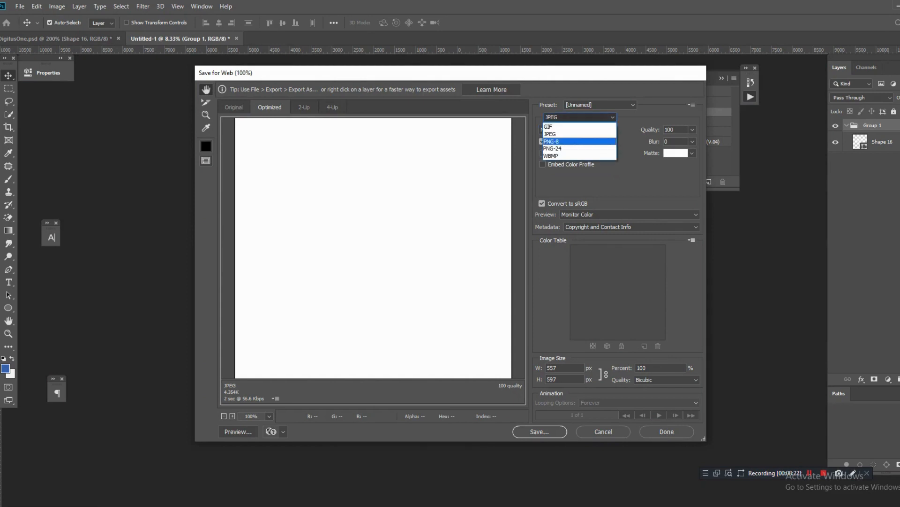
pyautogui.click(572, 148)
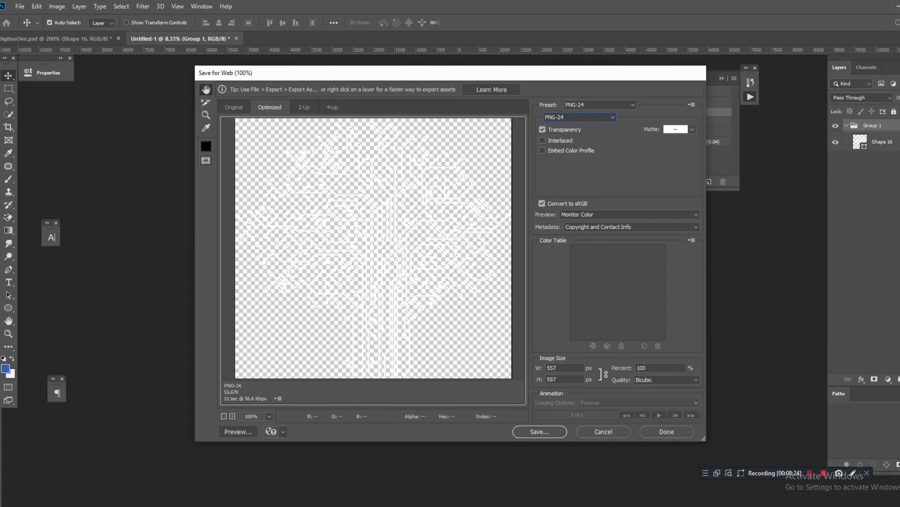
pyautogui.click(540, 432)
pyautogui.hotkey('ctrl', 'v')
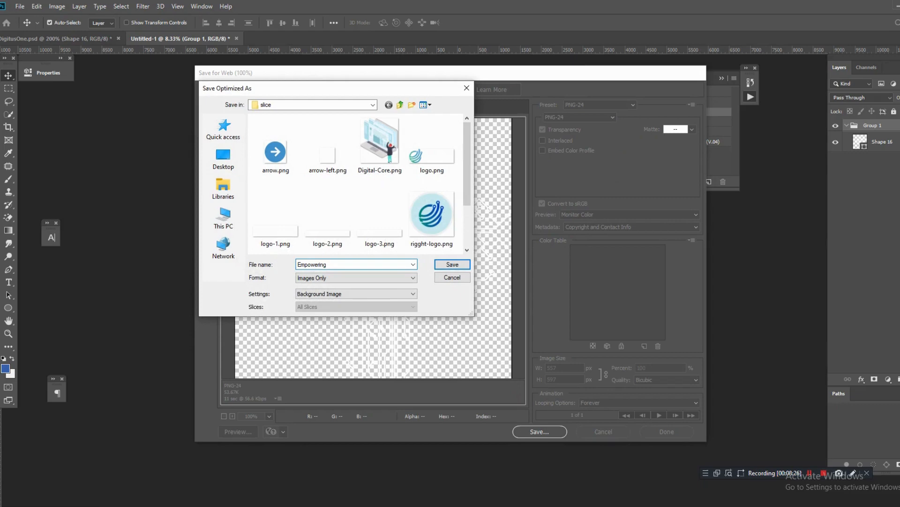
pyautogui.press('Return')
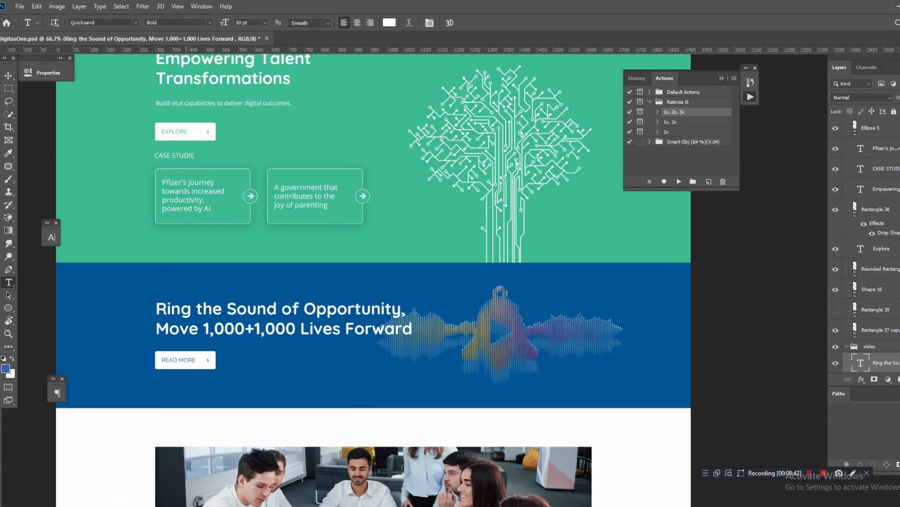
# Copy the word "Ring" from the Ring the Sound of Opportunity heading and leave text editing.
pyautogui.click(182, 309)
pyautogui.moveTo(191, 310); pyautogui.dragTo(155, 309)
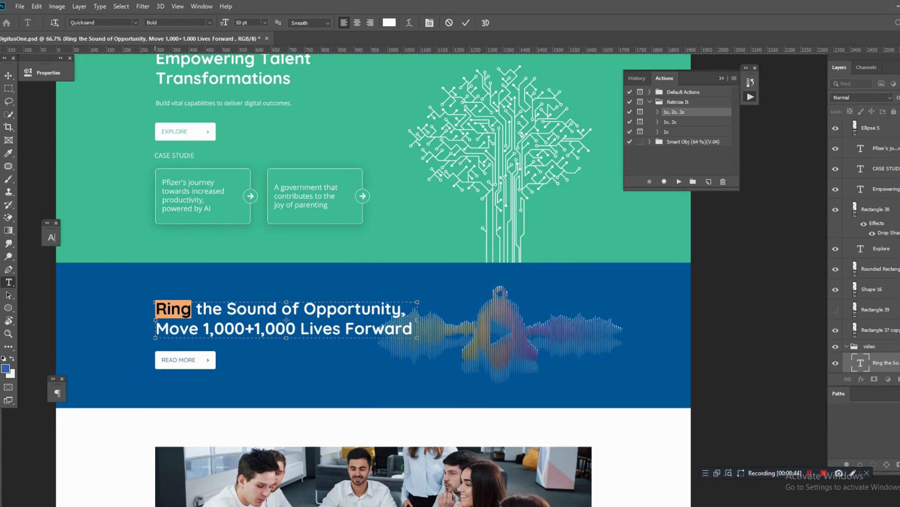
pyautogui.click(8, 76)
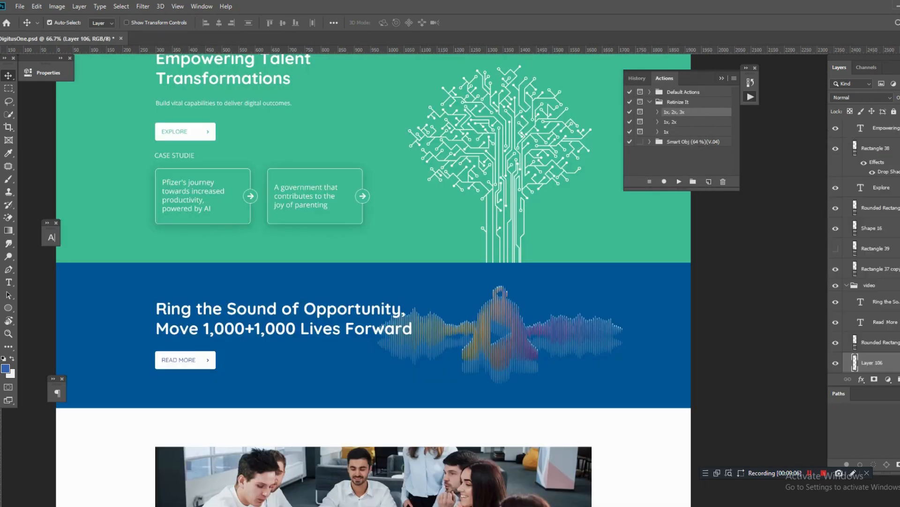
# Copy the word "Careers" from the heading of the green Careers box and leave text editing.
pyautogui.moveTo(462, 375); pyautogui.dragTo(483, 172)
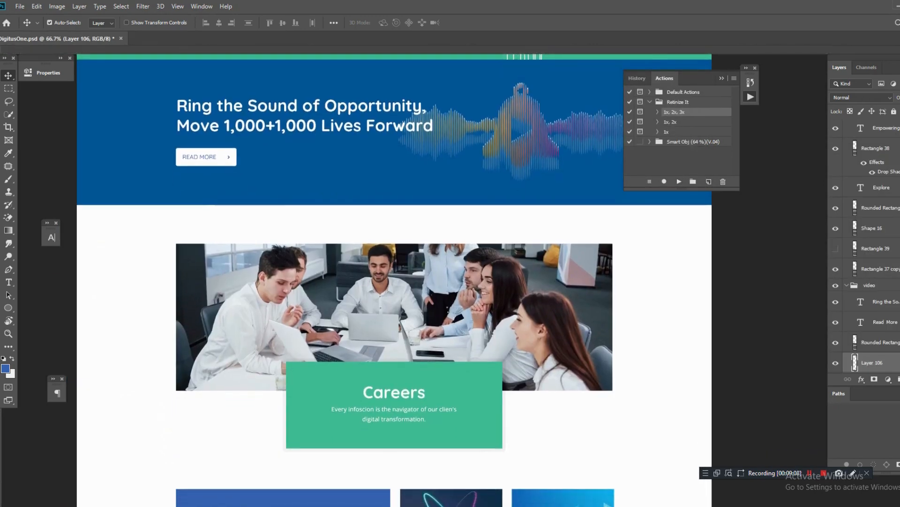
pyautogui.press('t')
pyautogui.moveTo(424, 392); pyautogui.dragTo(364, 393)
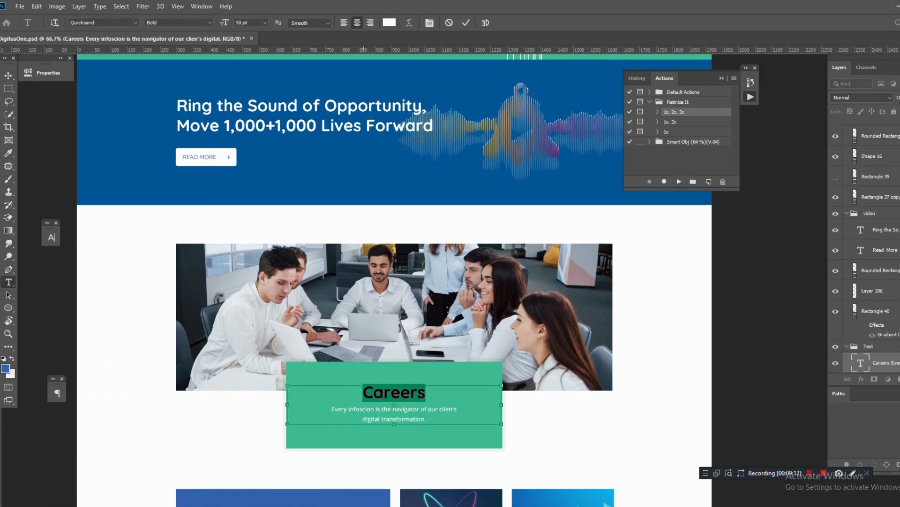
pyautogui.click(8, 75)
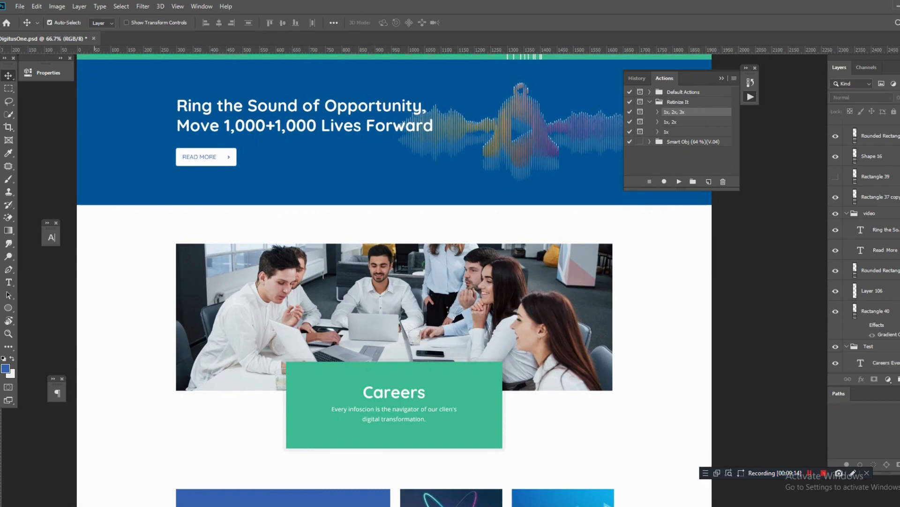
# Select the Careers team photo together with its clipping rectangle and run the Retinize It 1x, 2x, 3x action.
pyautogui.click(388, 305)
pyautogui.scroll(-4, 865, 246)
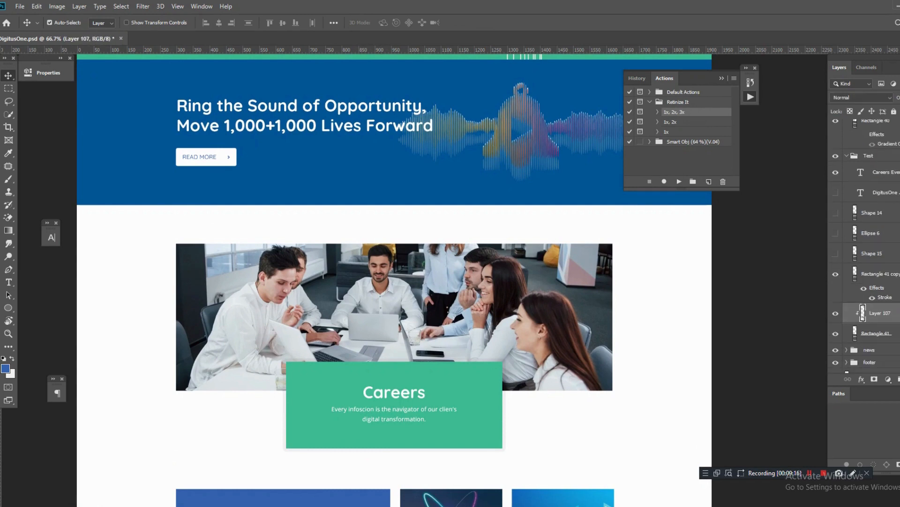
pyautogui.keyDown('ctrl'); pyautogui.click(876, 333); pyautogui.keyUp('ctrl')
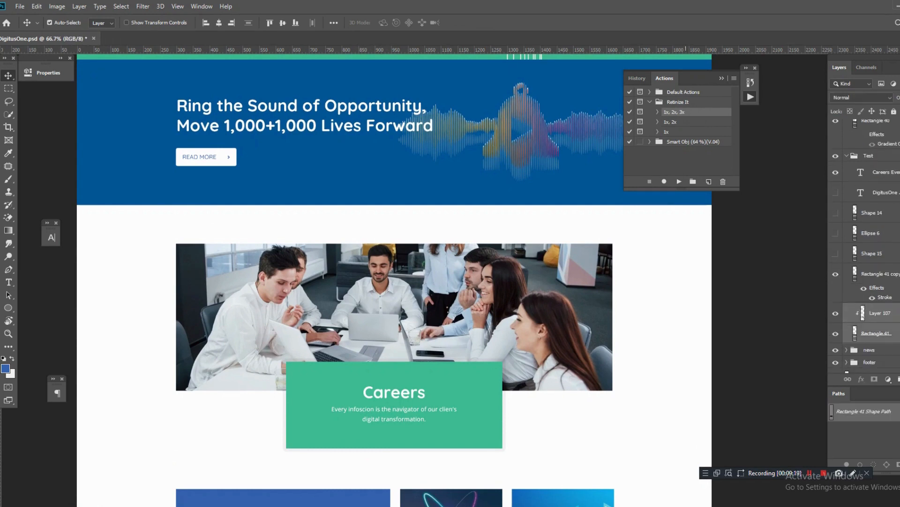
pyautogui.click(679, 182)
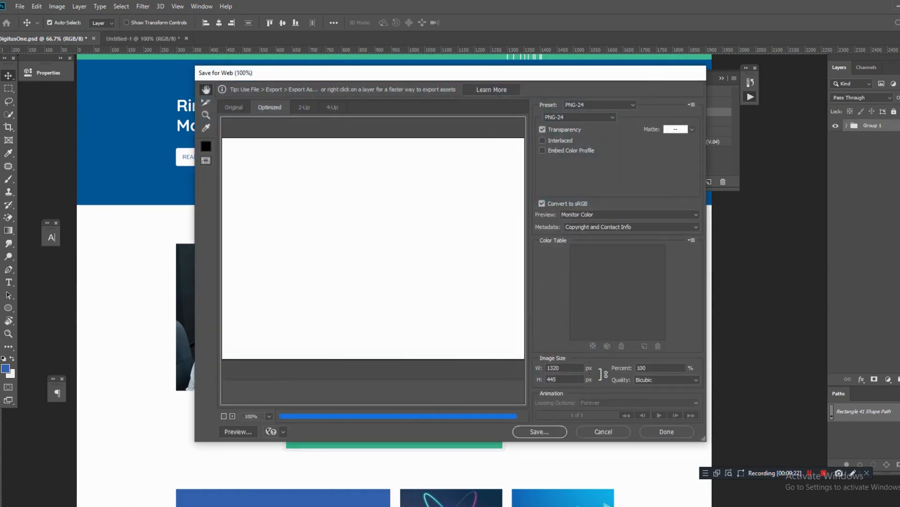
# Save the Careers team photo as a maximum-quality JPEG in the slice folder.
pyautogui.click(580, 117)
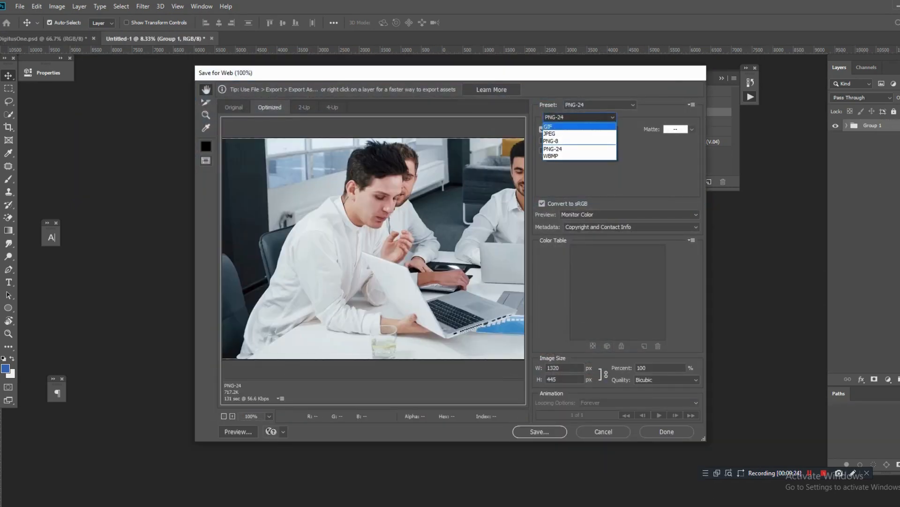
pyautogui.click(567, 134)
pyautogui.click(540, 431)
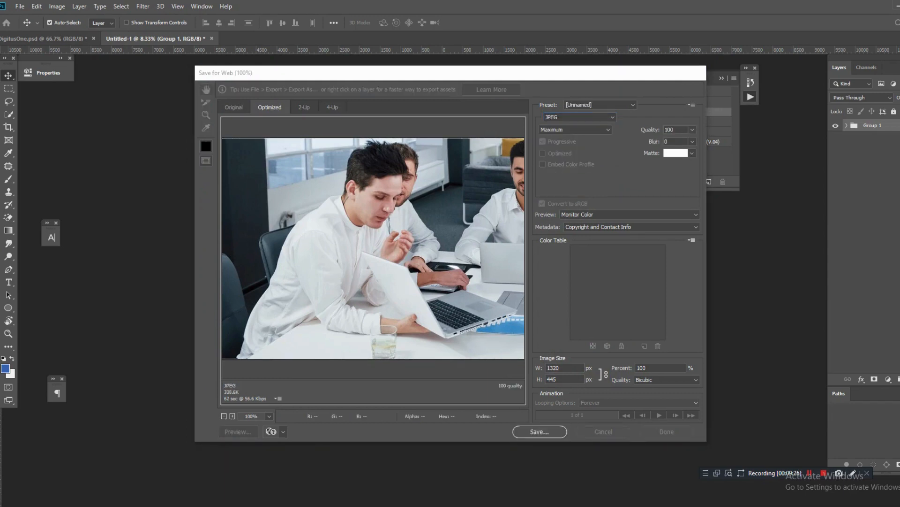
pyautogui.press('Return')
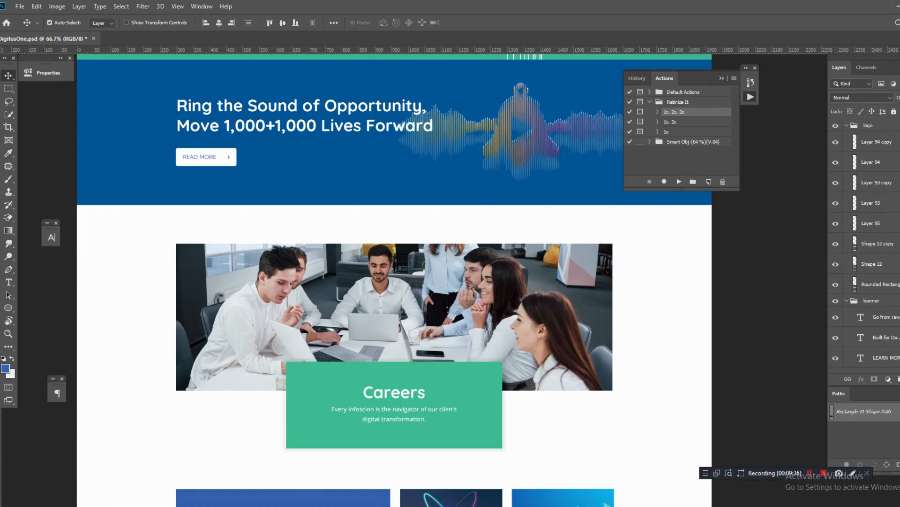
# Select all the text of the In the news heading and leave text editing.
pyautogui.scroll(-1, 518, 340)
pyautogui.press('h')
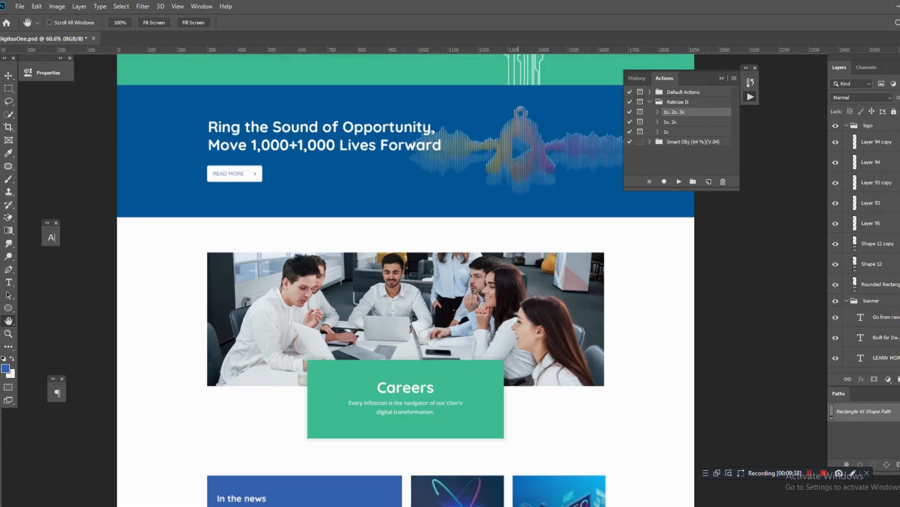
pyautogui.scroll(-10, 405, 281)
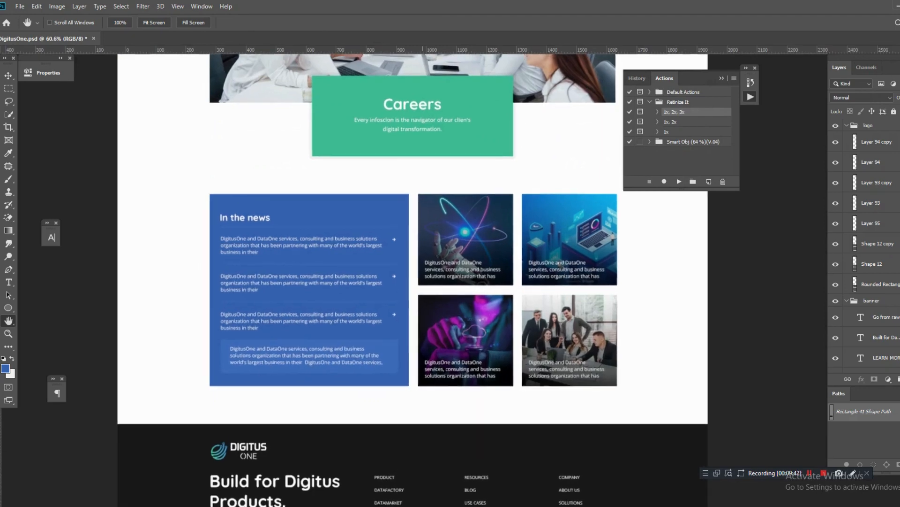
pyautogui.scroll(1, 467, 280)
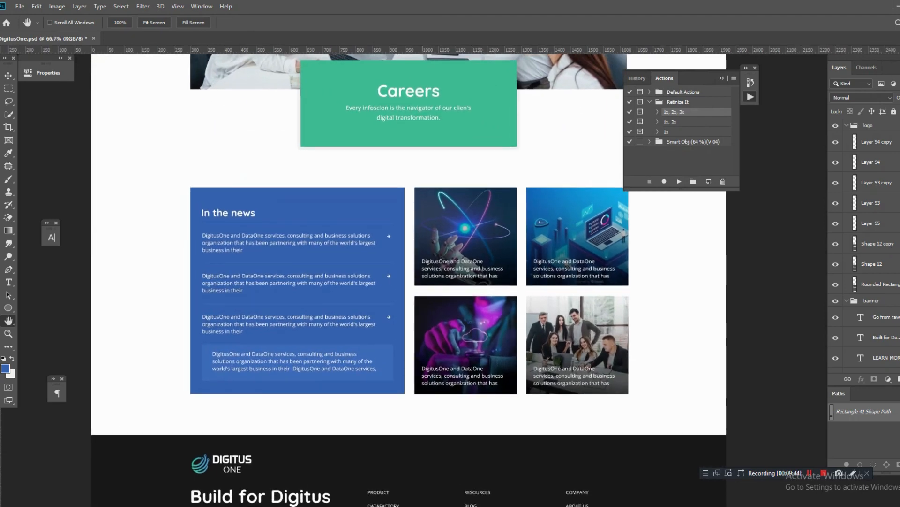
pyautogui.scroll(1, 469, 281)
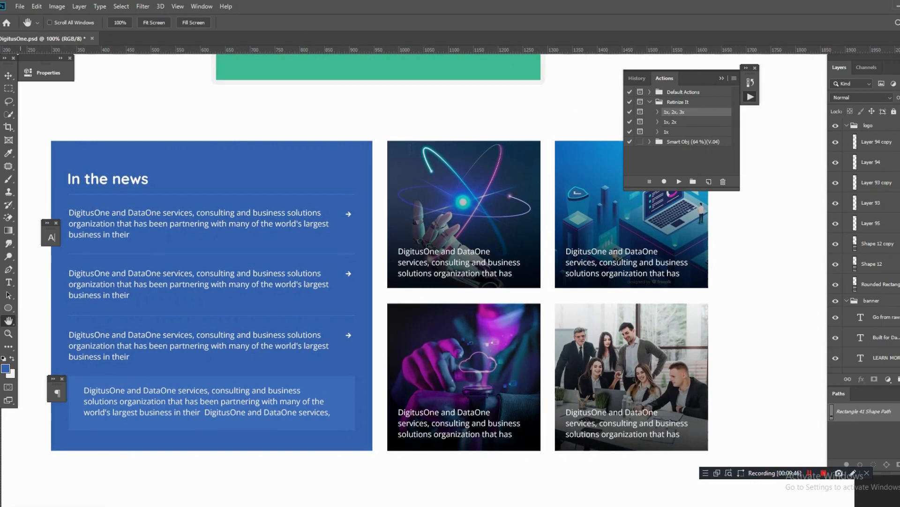
pyautogui.press('v')
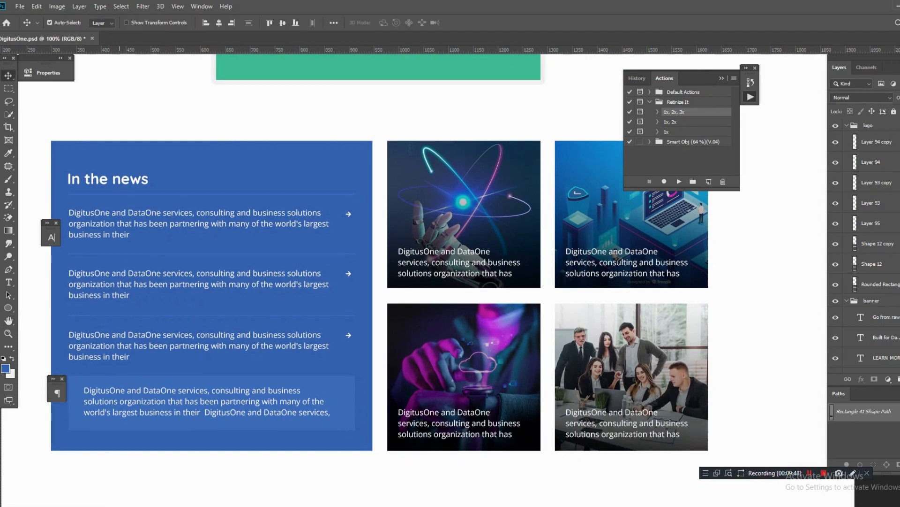
pyautogui.press('t')
pyautogui.click(106, 179)
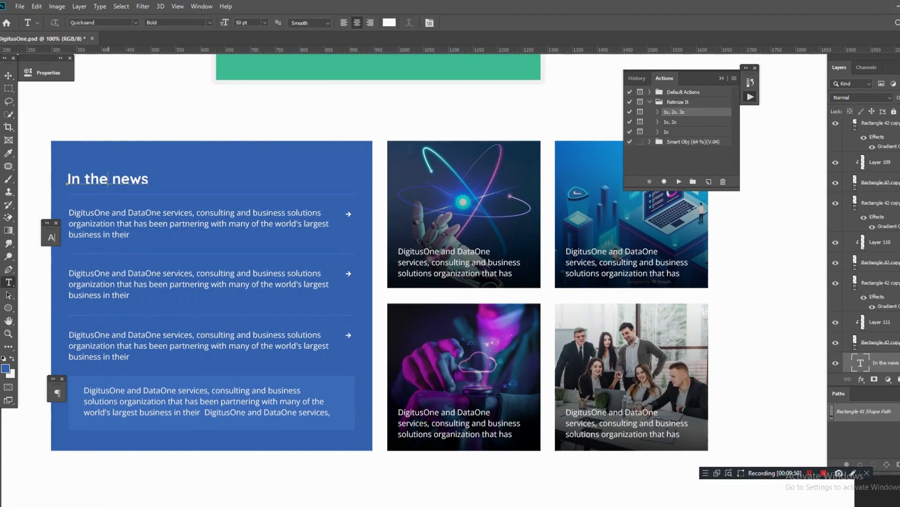
pyautogui.hotkey('ctrl', 'a')
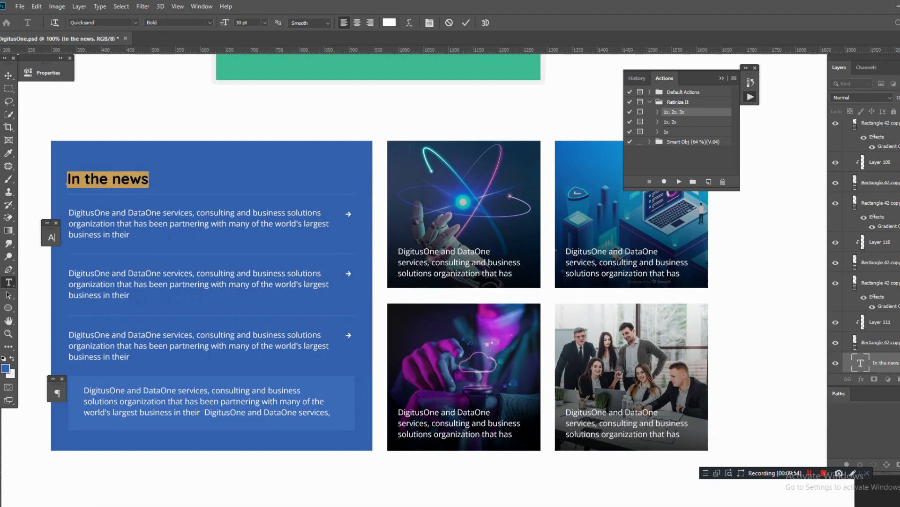
pyautogui.click(8, 76)
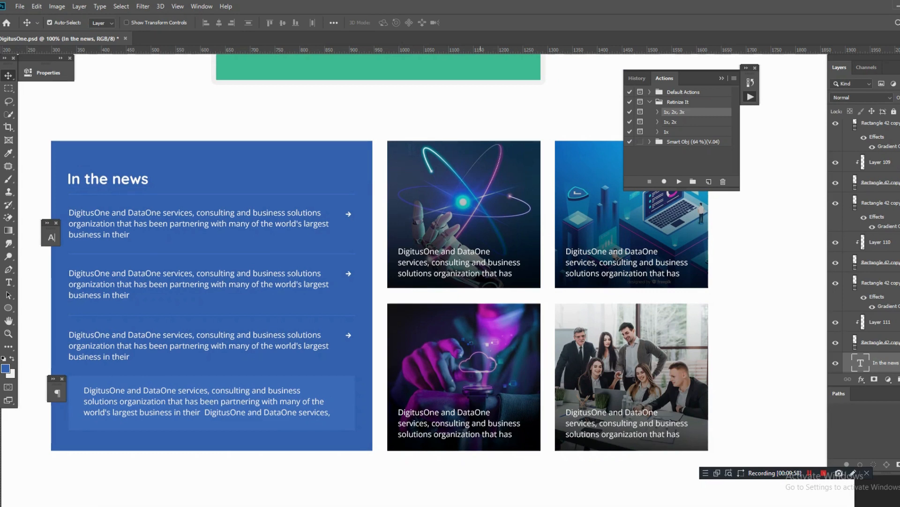
# Try the news cards without their gradient overlays and restore the overlays.
pyautogui.moveTo(481, 189); pyautogui.dragTo(488, 212)
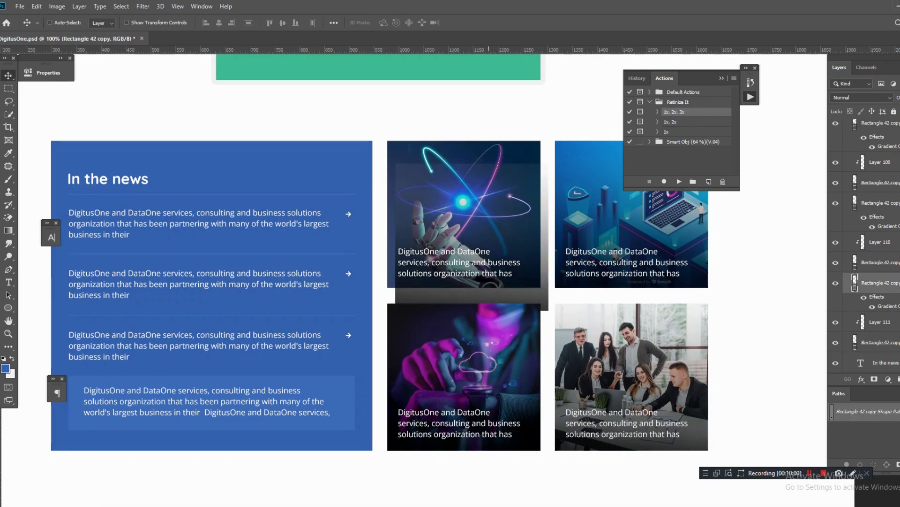
pyautogui.hotkey('ctrl', 'z')
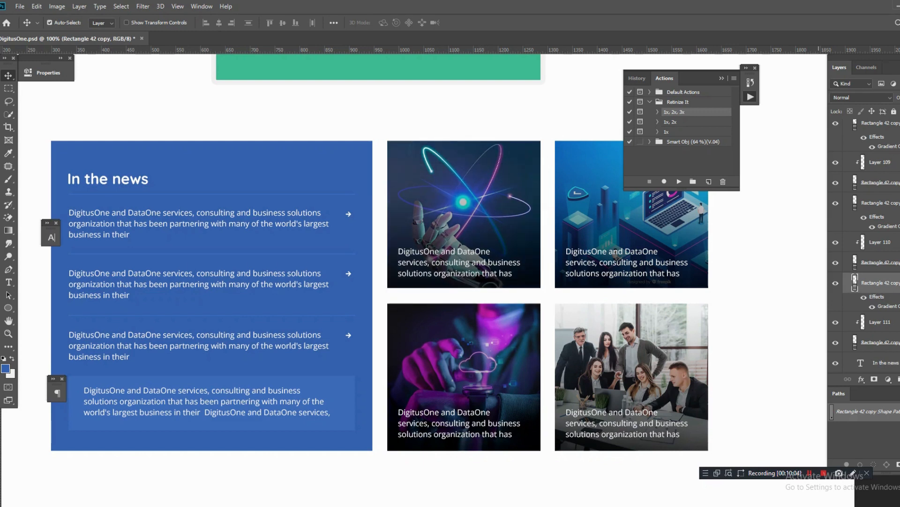
pyautogui.click(836, 283)
pyautogui.click(879, 123)
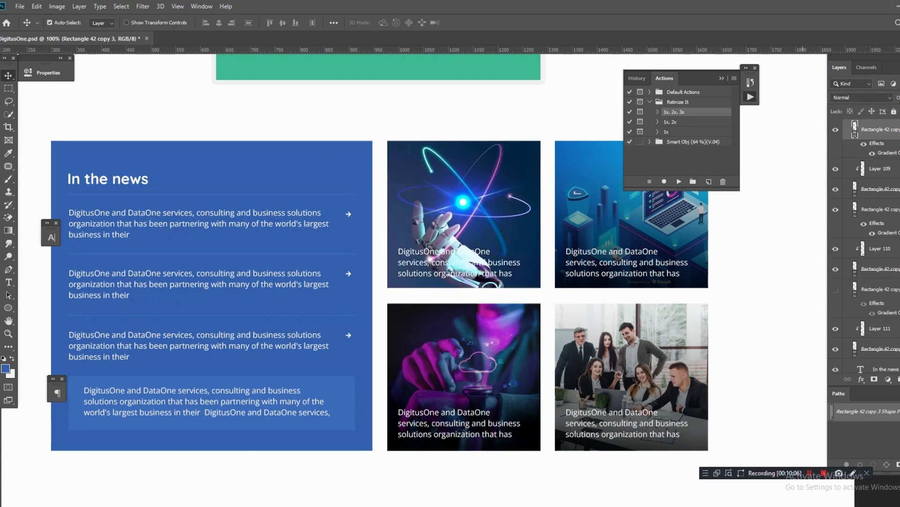
pyautogui.click(836, 130)
pyautogui.click(657, 358)
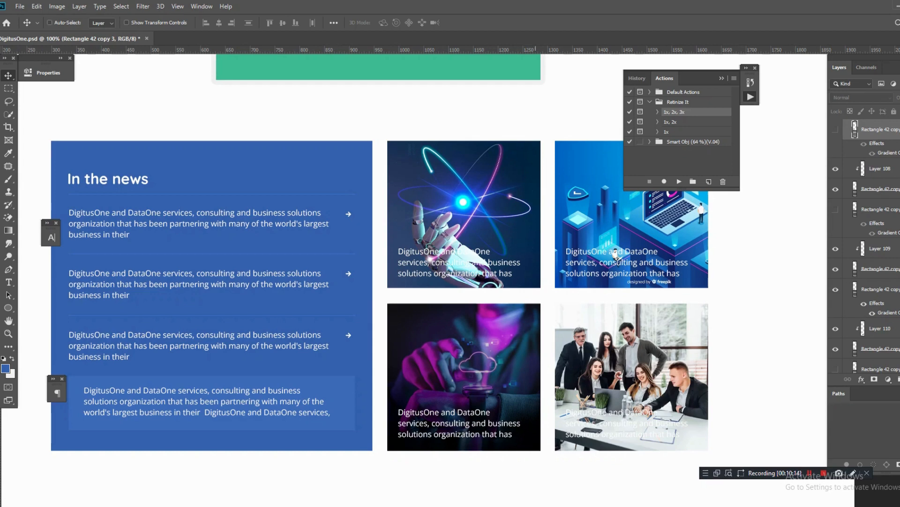
pyautogui.click(836, 130)
pyautogui.click(836, 210)
pyautogui.click(836, 369)
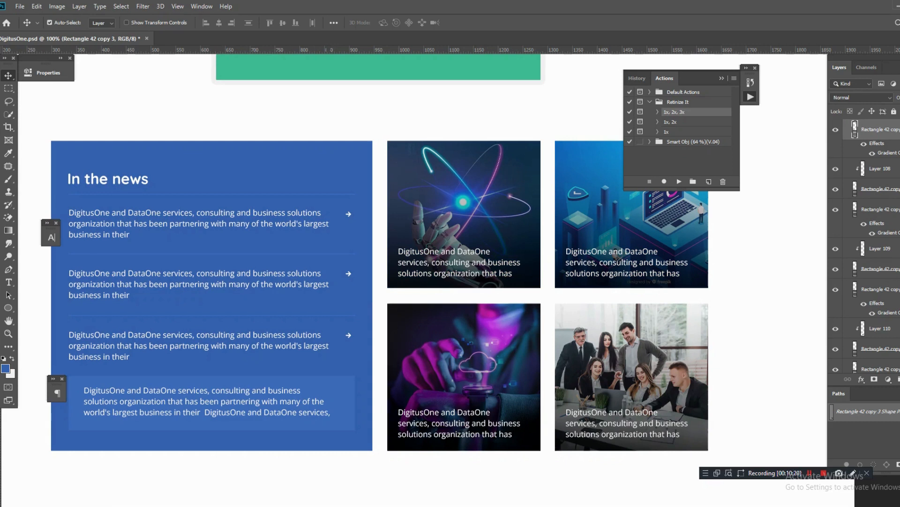
# Select the robot hand news photo together with its gradient overlay and clipping rectangle and run the Retinize It 1x, 2x, 3x action.
pyautogui.click(493, 211)
pyautogui.scroll(-3, 876, 305)
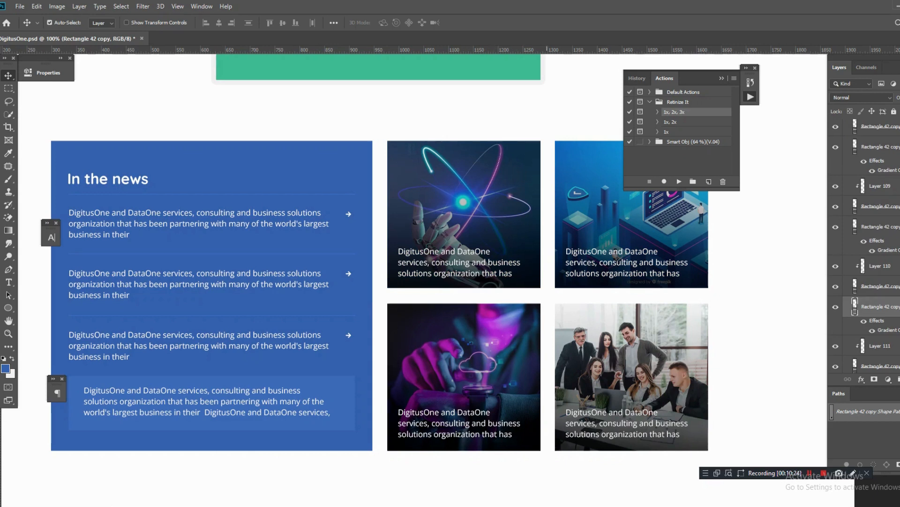
pyautogui.scroll(-2, 865, 247)
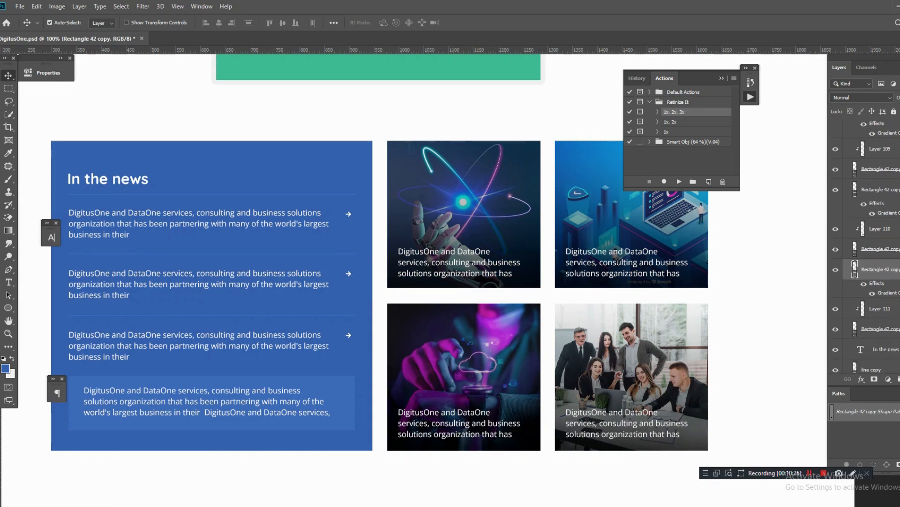
pyautogui.click(836, 309)
pyautogui.click(836, 308)
pyautogui.moveTo(474, 131); pyautogui.dragTo(484, 155)
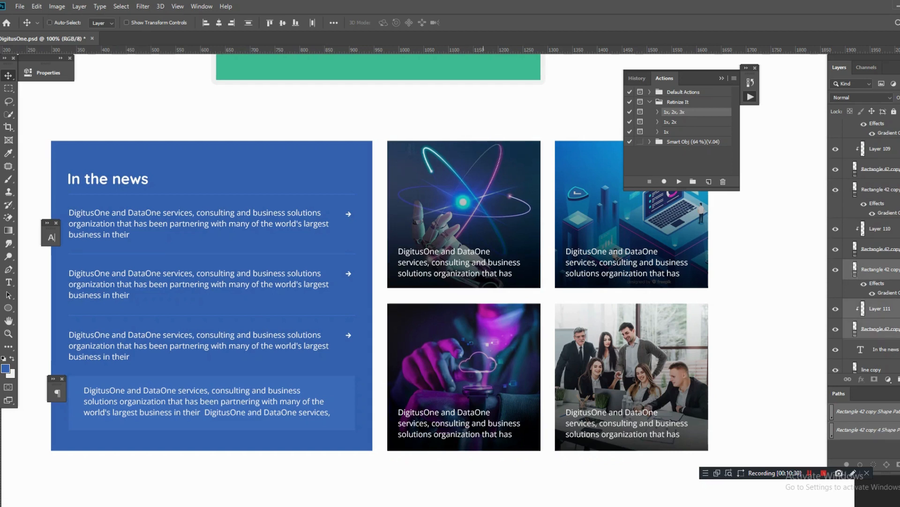
pyautogui.hotkey('ctrl', 't')
pyautogui.press('Escape')
pyautogui.click(679, 182)
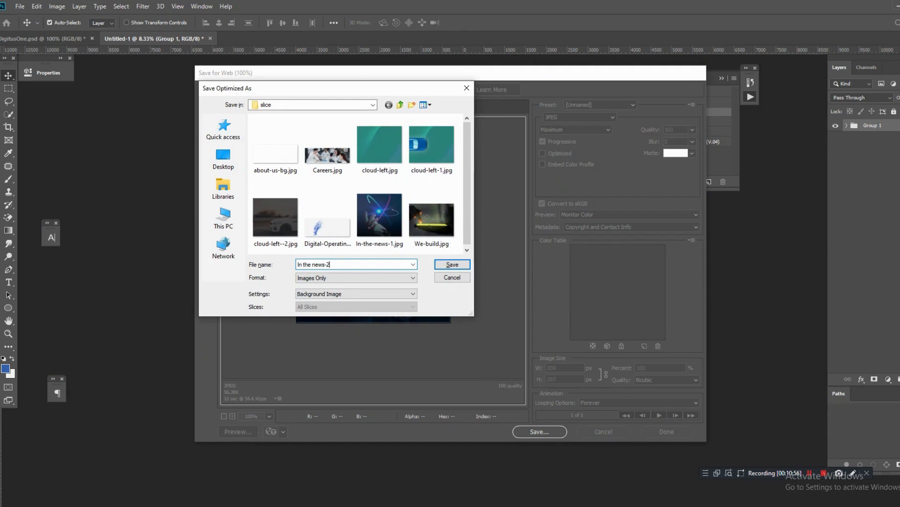
# Save the blue laptop news picture as In the news-2 and the office team picture under an In the news name, as maximum-quality JPEGs.
pyautogui.press('Return')
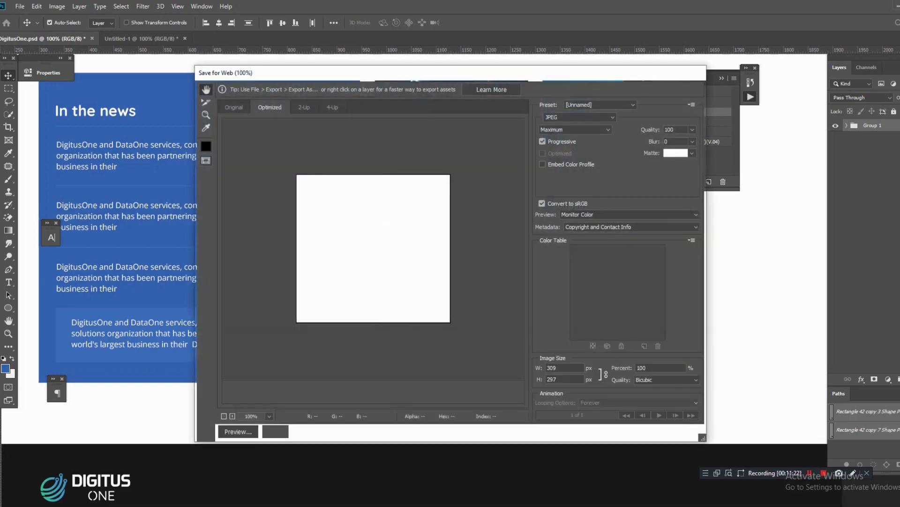
pyautogui.press('Return')
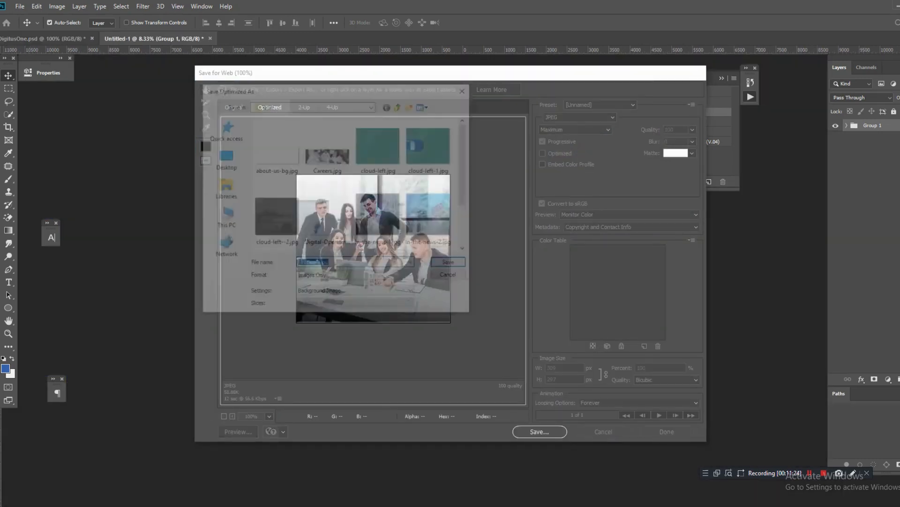
pyautogui.write('In the news-1')
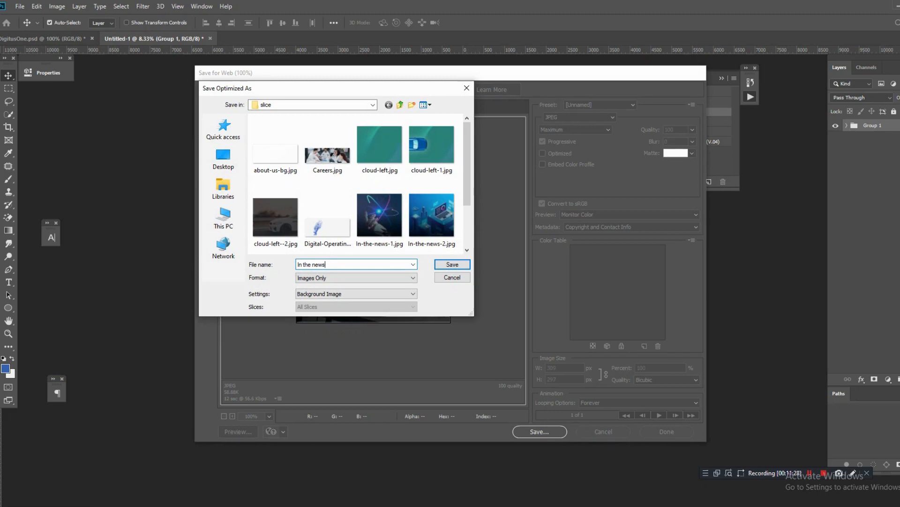
pyautogui.press('Return')
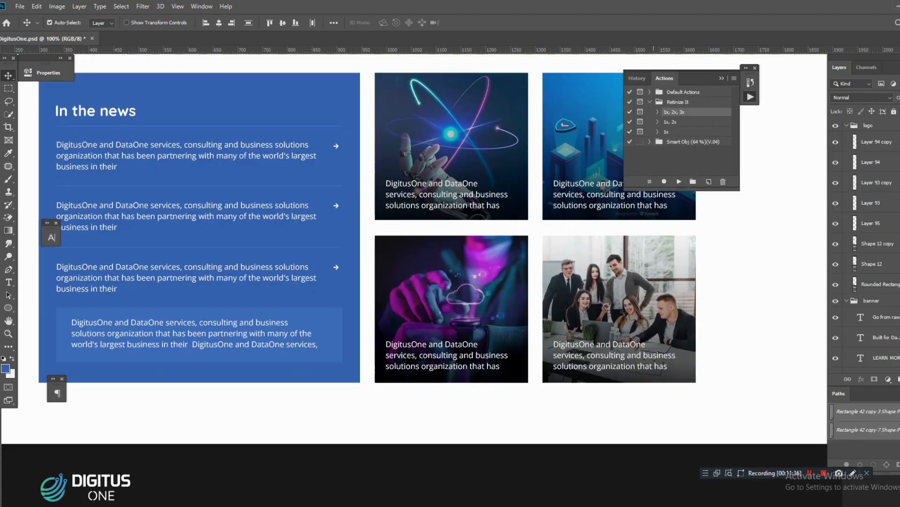
# Select the Digitus One logo in the footer and run the Retinize It 1x, 2x, 3x action.
pyautogui.moveTo(493, 352); pyautogui.dragTo(515, 178)
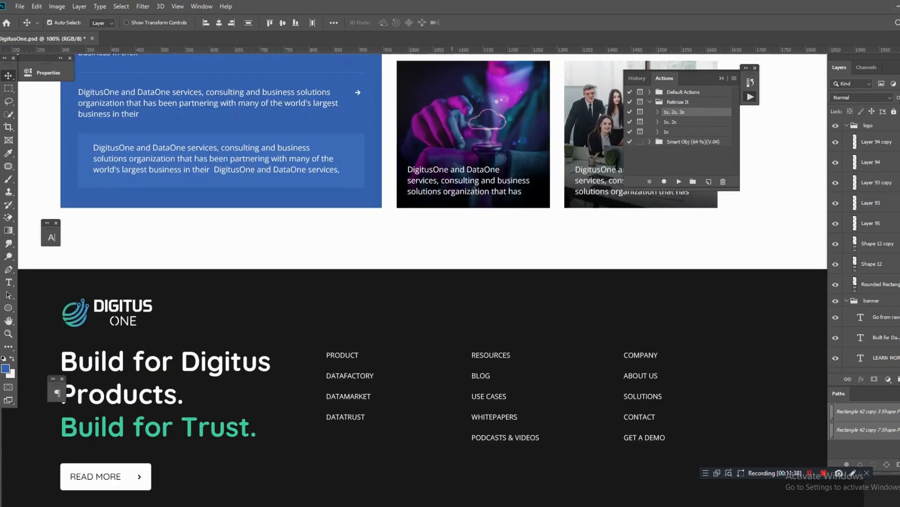
pyautogui.moveTo(406, 282); pyautogui.dragTo(426, 224)
pyautogui.hotkey('ctrl', '-')
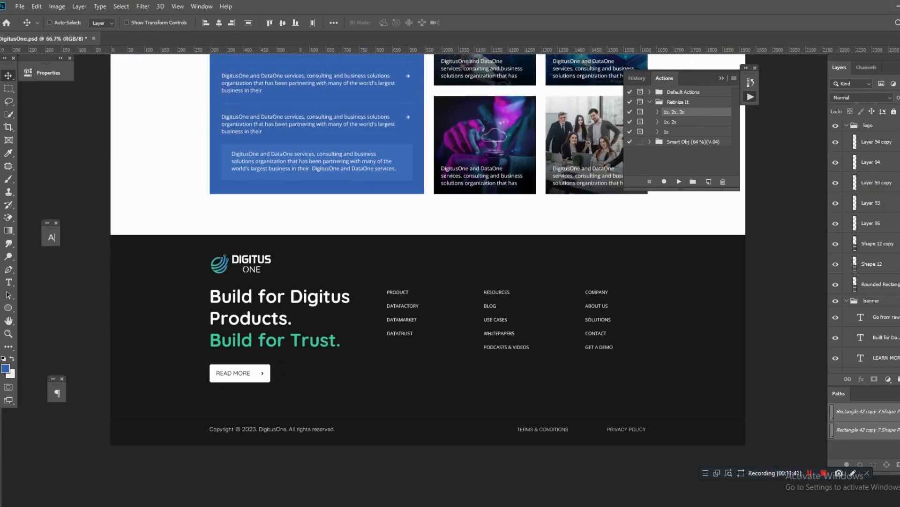
pyautogui.hotkey('ctrl', '+')
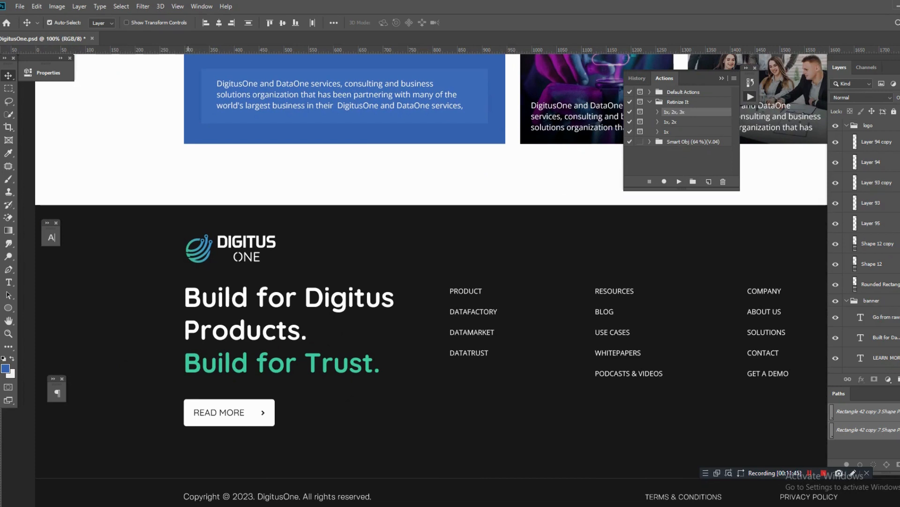
pyautogui.click(200, 249)
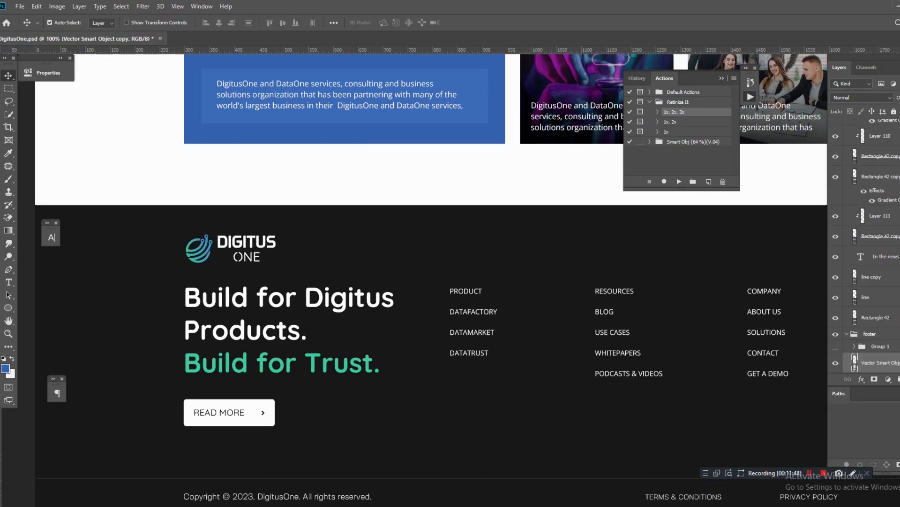
pyautogui.click(679, 182)
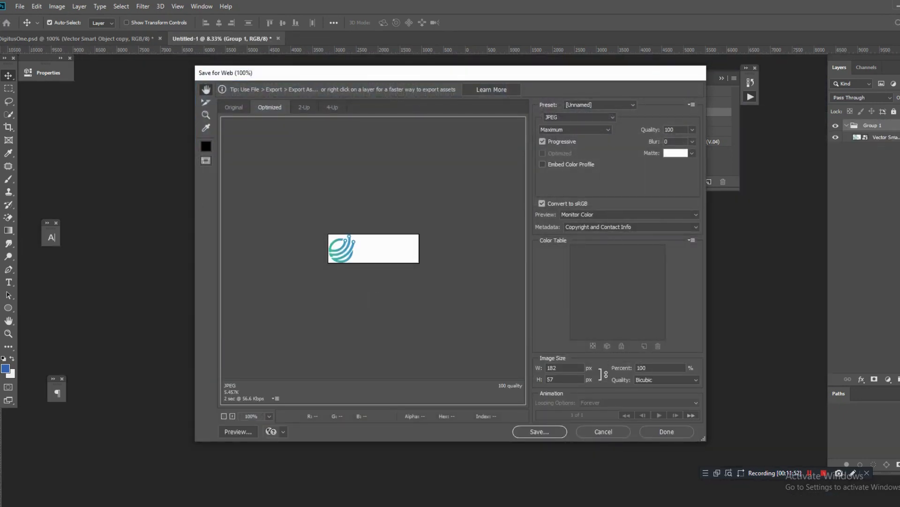
# Save the footer logo as a PNG-24 named footer-logo in the slice folder and collapse the Retinize It action set.
pyautogui.click(580, 118)
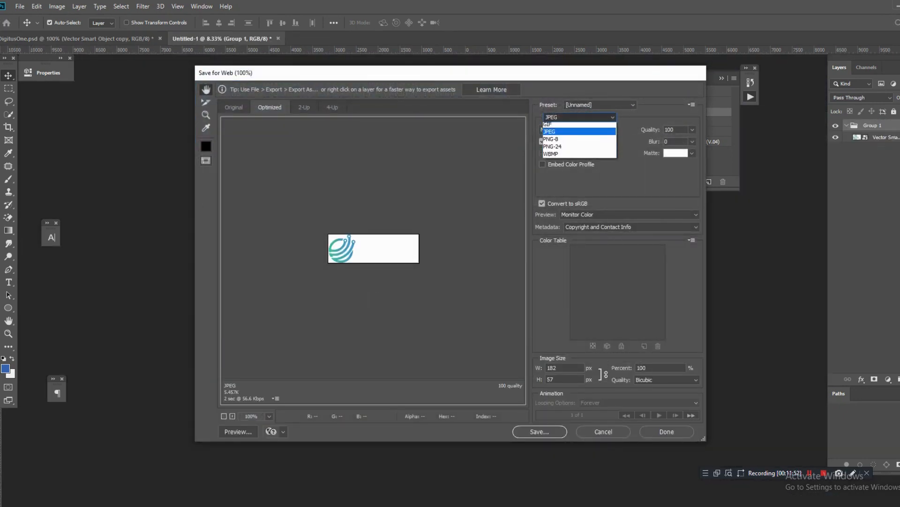
pyautogui.click(580, 132)
pyautogui.click(581, 118)
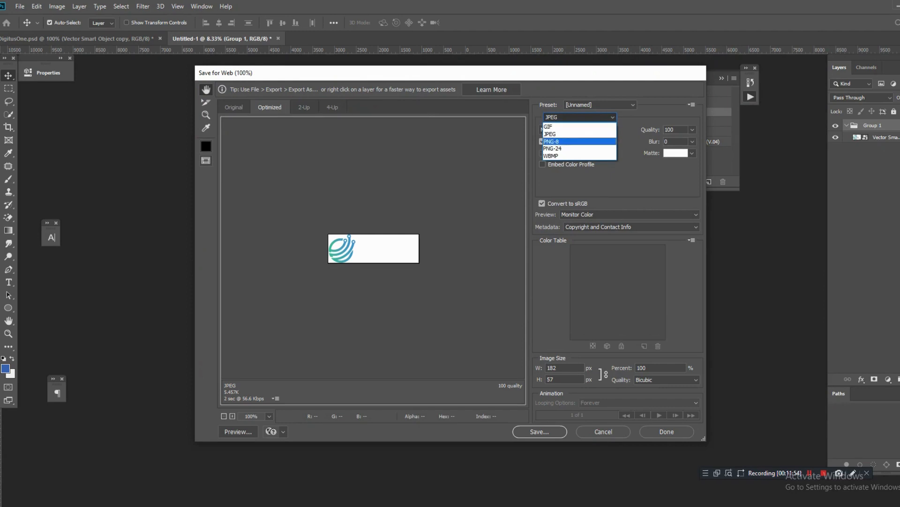
pyautogui.click(563, 148)
pyautogui.click(539, 431)
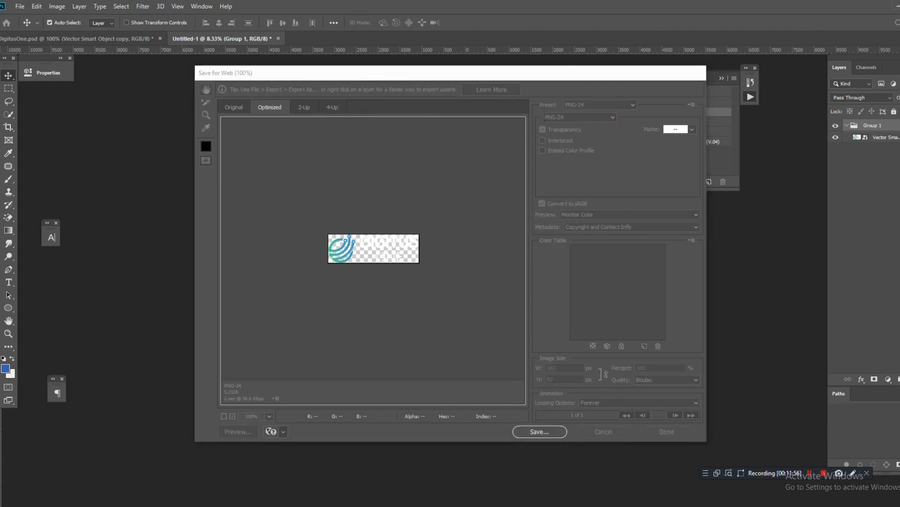
pyautogui.write('footer-logo')
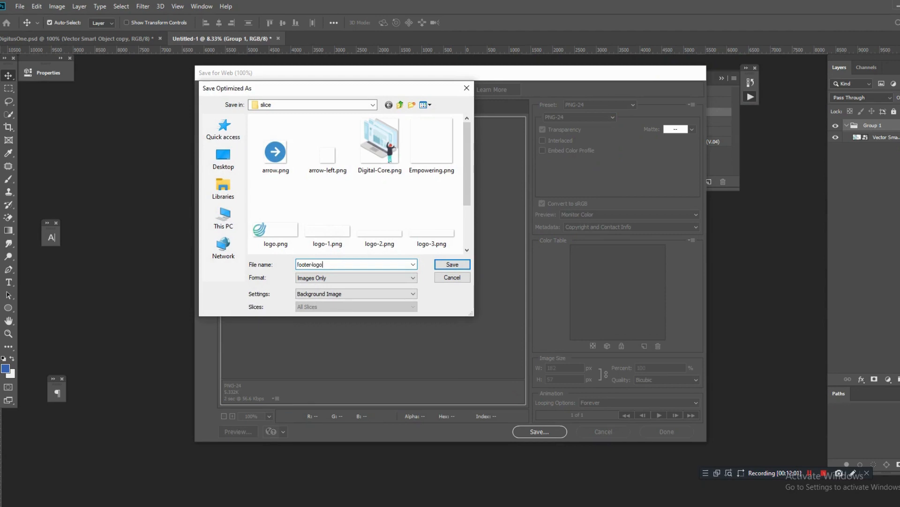
pyautogui.press('Return')
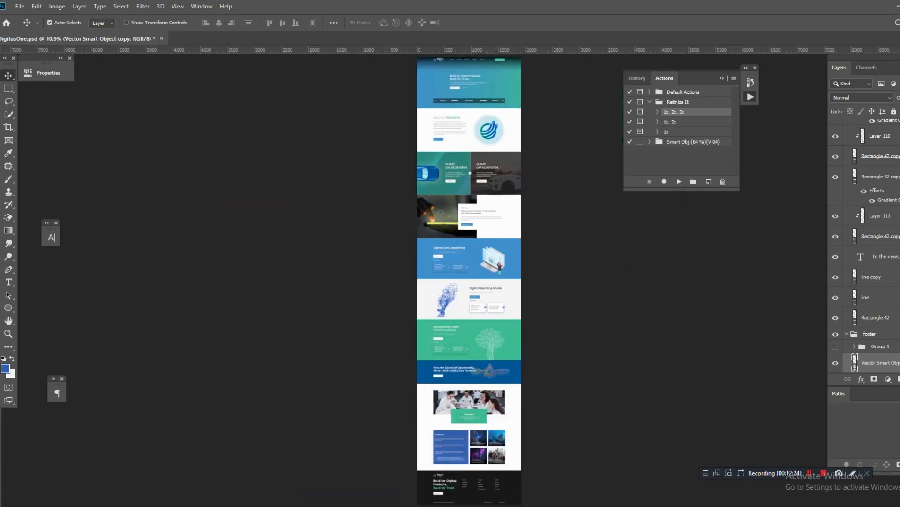
pyautogui.click(650, 102)
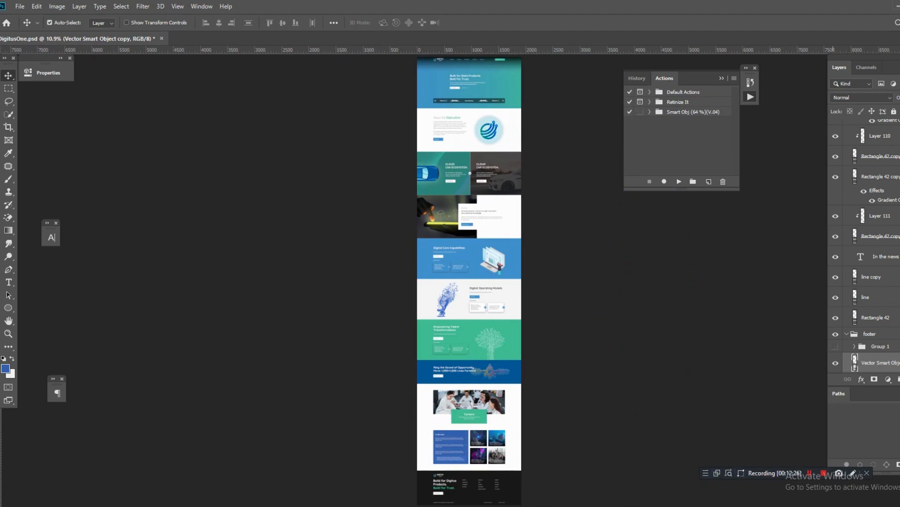